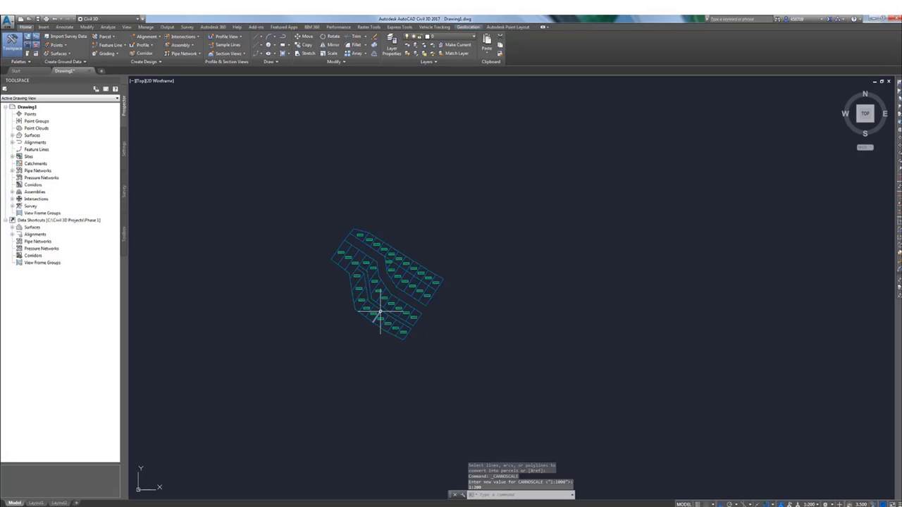
Export the labelled parcels of the Civil 3D drawing to the SDF file Parcels_Site_1.sdf.
scroll(380, 312, "up", 7)
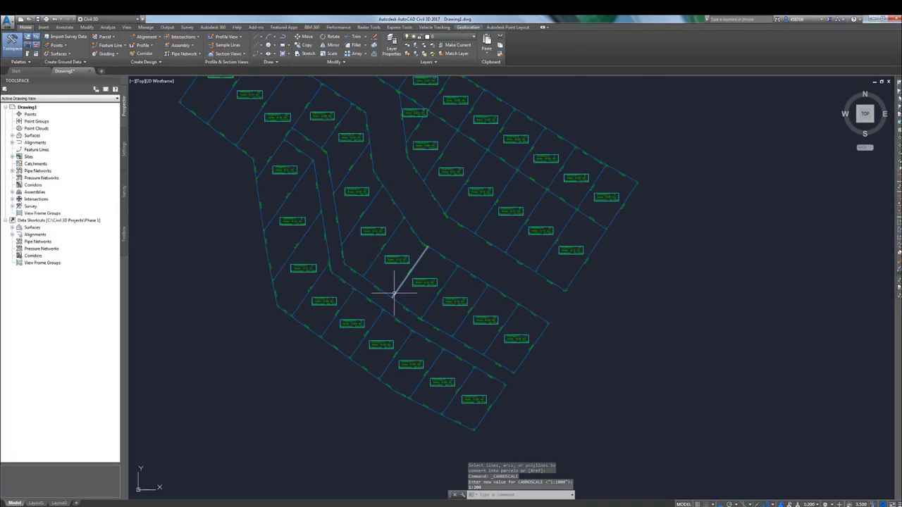
scroll(395, 275, "up", 3)
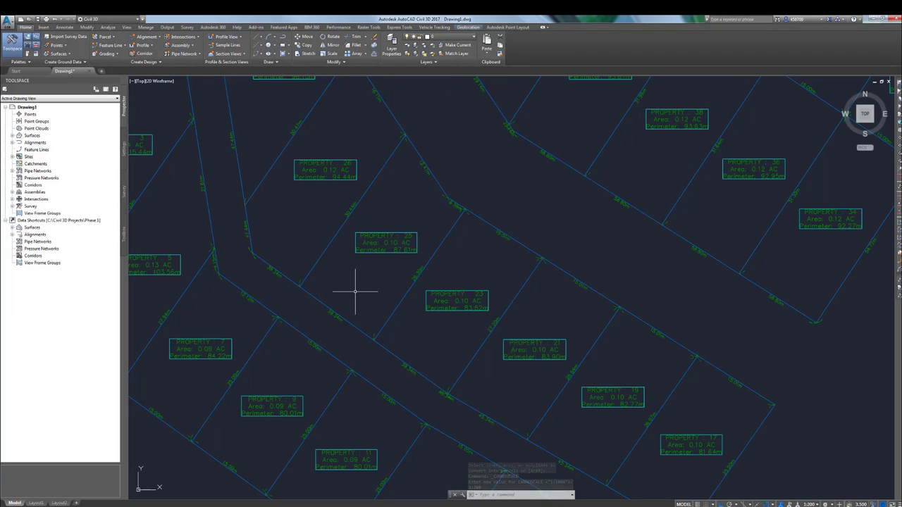
scroll(355, 291, "down", 5)
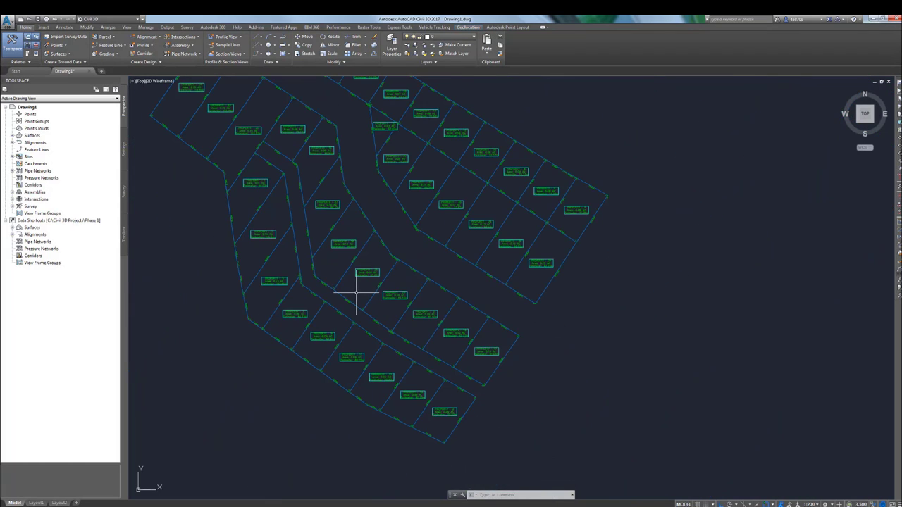
scroll(356, 292, "down", 2)
middle_click_drag(358, 285, 441, 317)
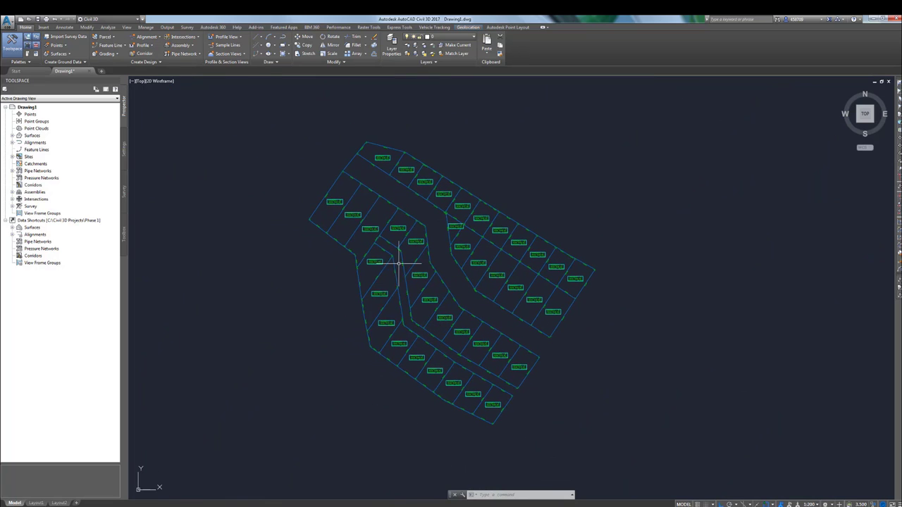
left_click(167, 27)
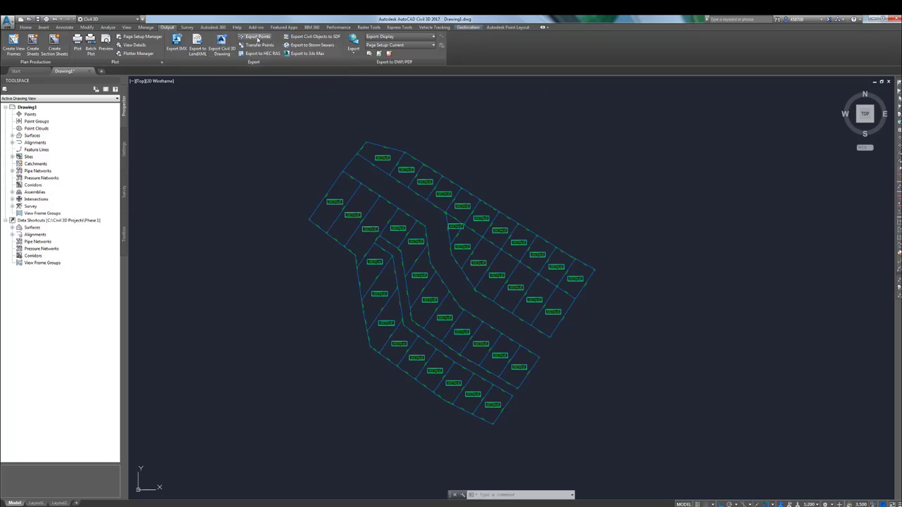
left_click(311, 36)
left_click(483, 332)
left_click(548, 332)
left_click(447, 283)
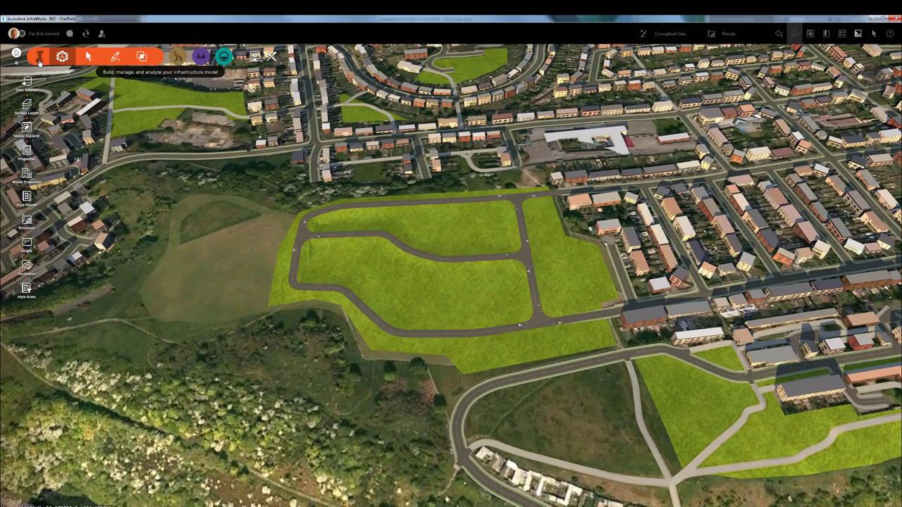
Switch to InfraWorks 360 and add Parcels_Site_1.sdf as a data source, including Parcels and excluding Alignments.
left_click(27, 83)
left_click(729, 103)
left_click(694, 214)
left_click(846, 274)
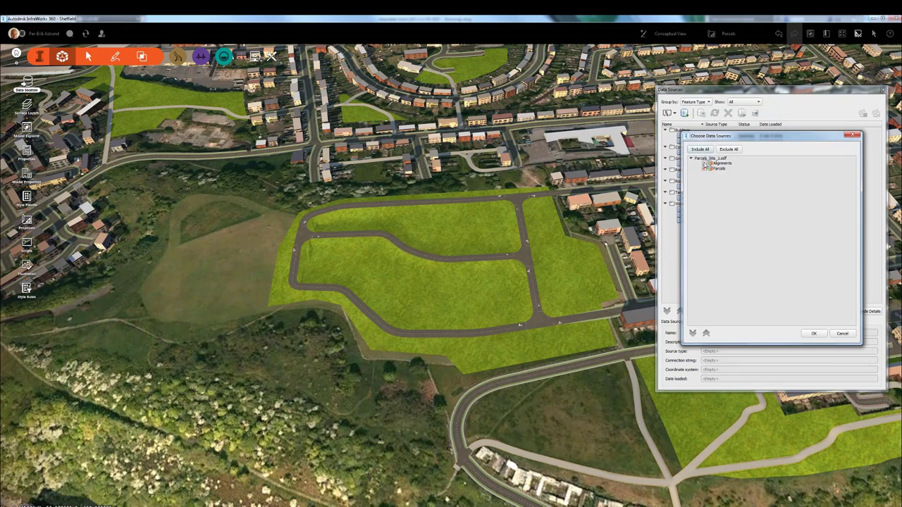
left_click(703, 164)
left_click(815, 330)
Configure the Parcels data source as parcel features in the UTM84-30N coordinate system and load it into the model.
double_click(725, 137)
left_click(487, 144)
left_click(438, 192)
left_click(405, 157)
left_click(387, 195)
left_click(370, 211)
left_click(491, 402)
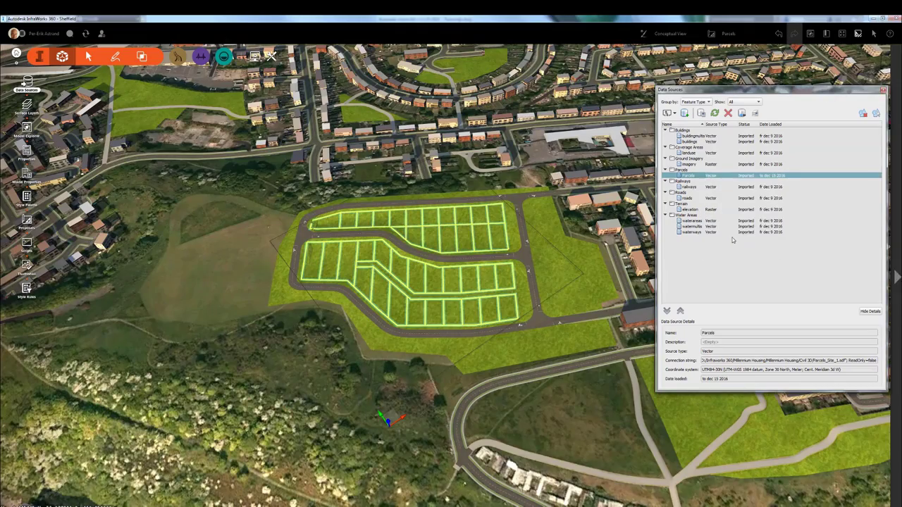
Give all selected parcels the manual style Area of Interest/Parcel/Red, close the data sources and clear the selection.
left_click_drag(770, 90, 643, 224)
left_click(889, 100)
left_click(840, 134)
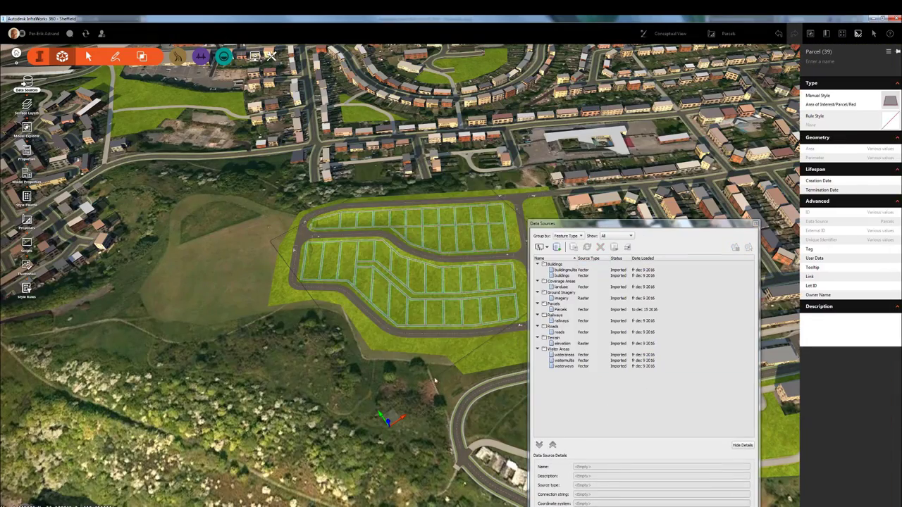
left_click(755, 224)
scroll(376, 317, "up", 3)
key("Escape")
Check the areas of several individual parcels on the housing site.
left_click_drag(363, 354, 386, 319)
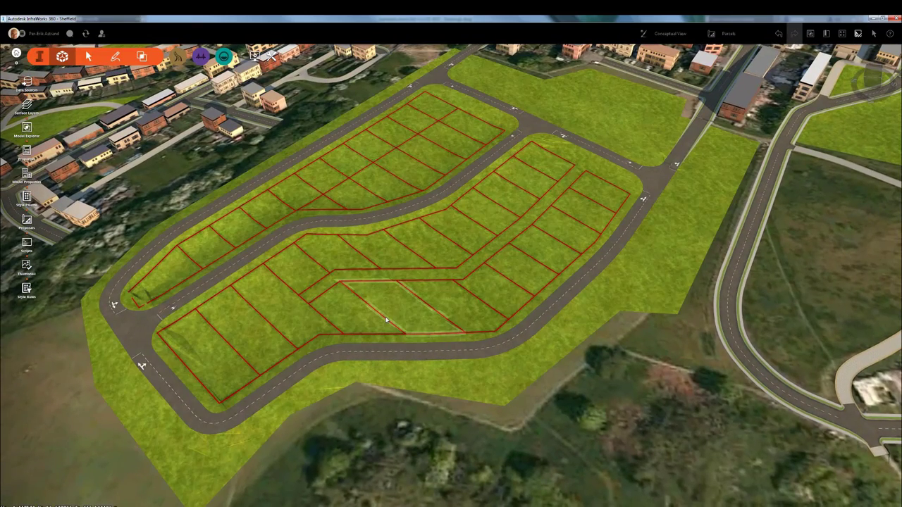
left_click(386, 320)
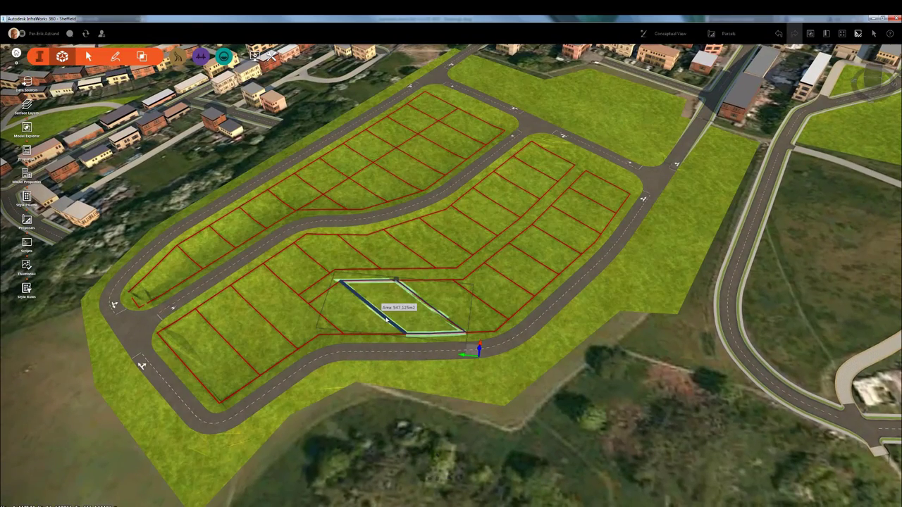
left_click(502, 277)
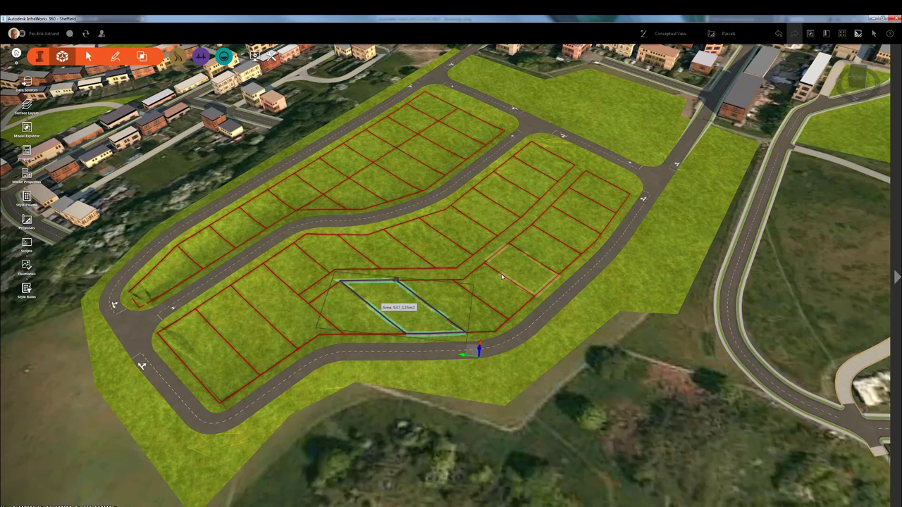
left_click(503, 210)
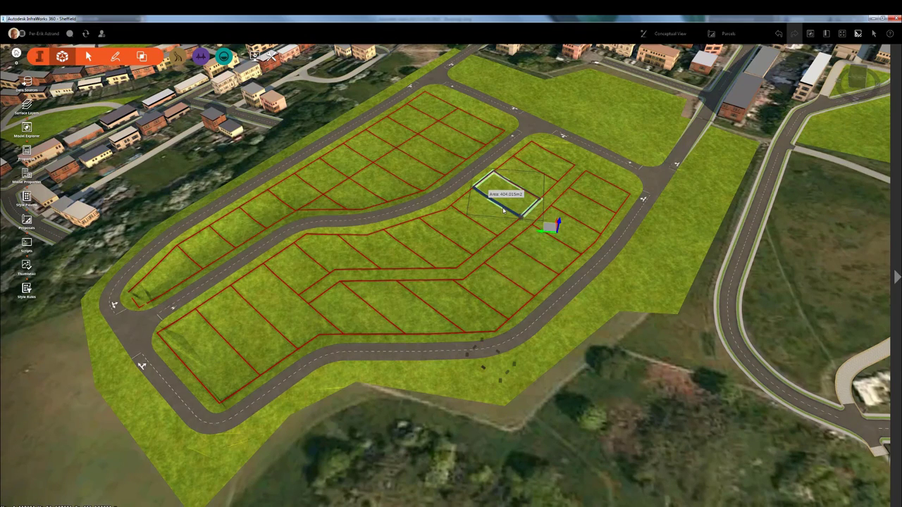
left_click(458, 158)
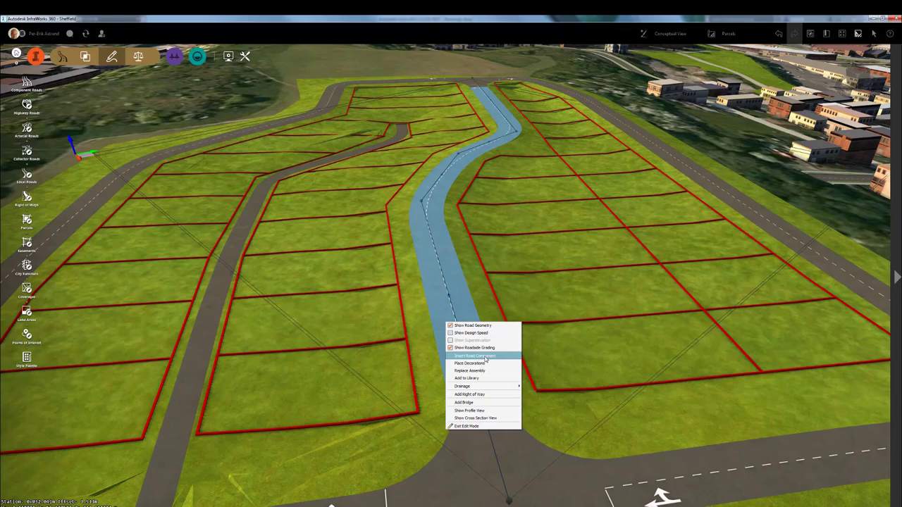
Insert a curb component along one side of the curved central road and extend it over the road's full length.
left_click(484, 359)
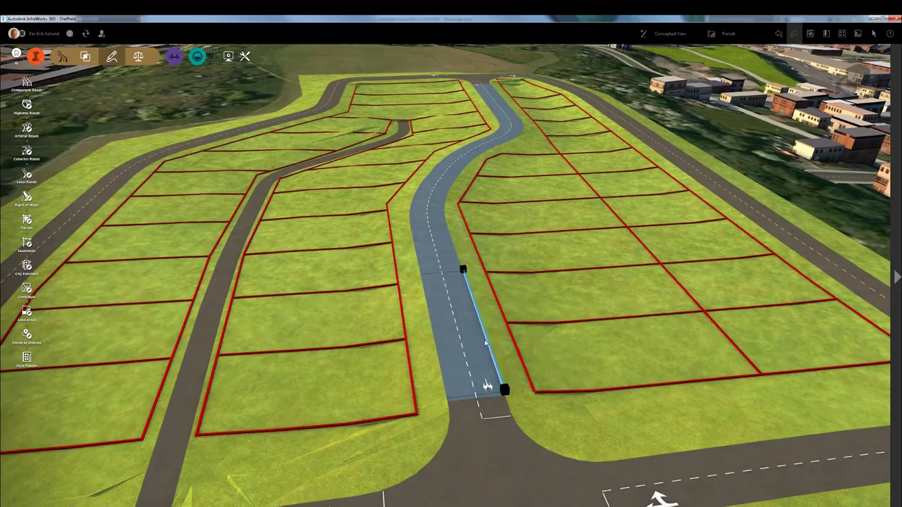
left_click_drag(497, 332, 474, 358)
scroll(484, 357, "down", 3)
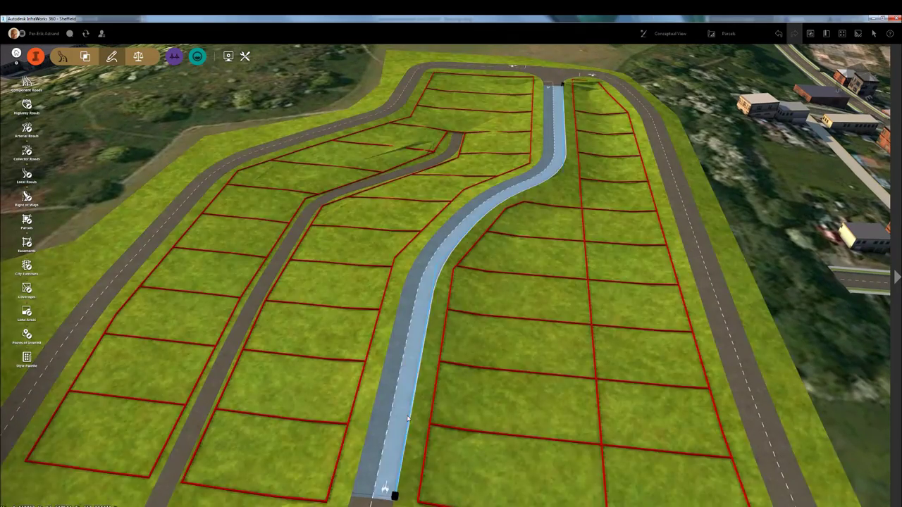
left_click_drag(469, 366, 428, 368)
Insert a Sloped Grass Median component along the outer edge of the central road's curb.
right_click(426, 366)
left_click(432, 366)
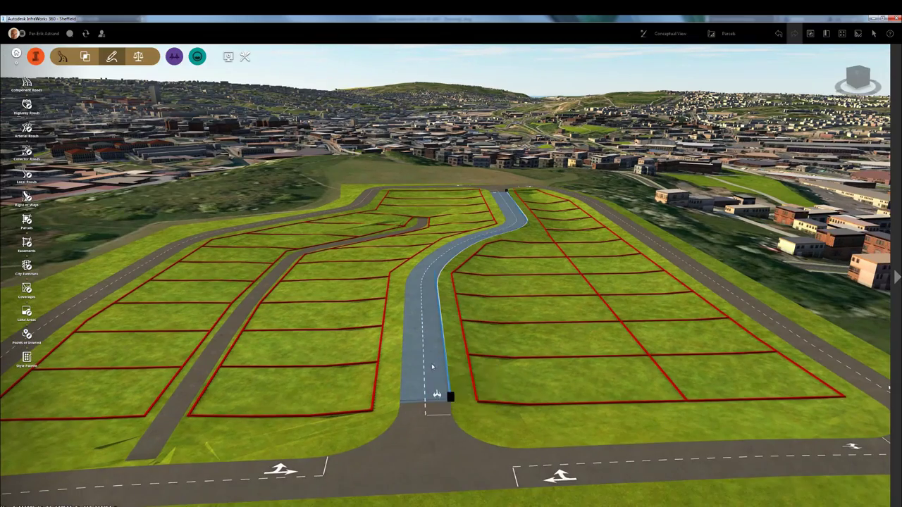
right_click(430, 336)
left_click(454, 372)
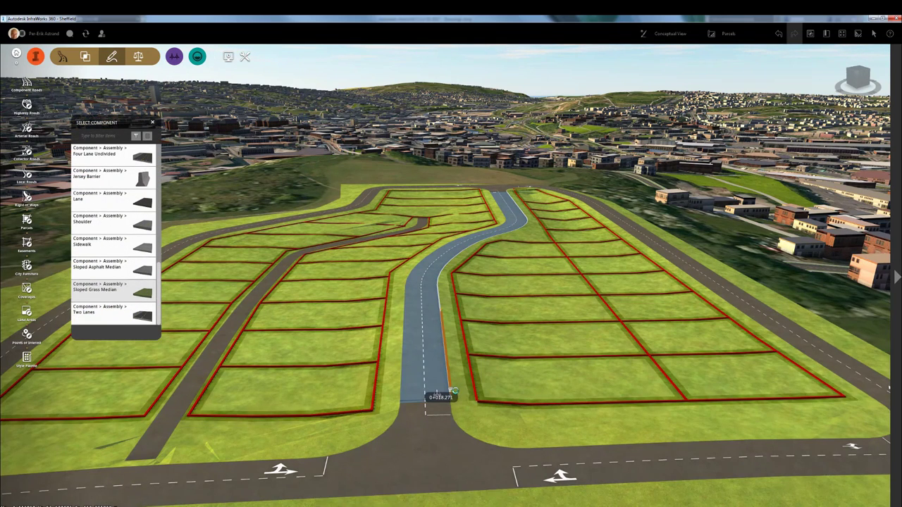
left_click(492, 321)
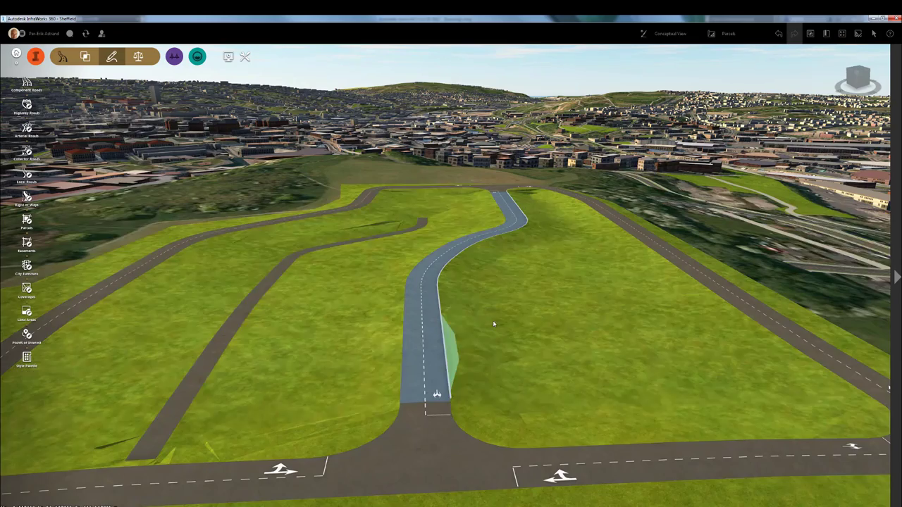
left_click_drag(604, 373, 607, 430)
Remove the taper at the grass median's near end and extend the median to the road's far end.
right_click(449, 398)
left_click(455, 427)
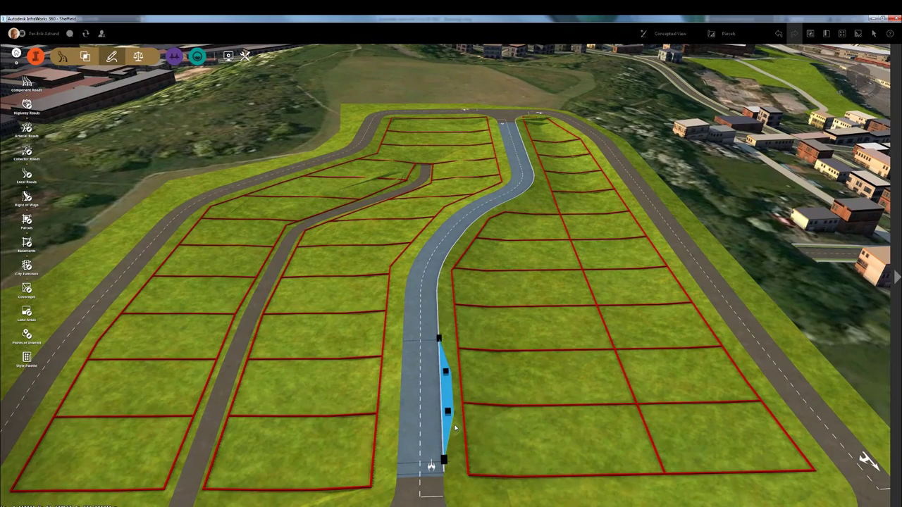
right_click(448, 395)
left_click(453, 430)
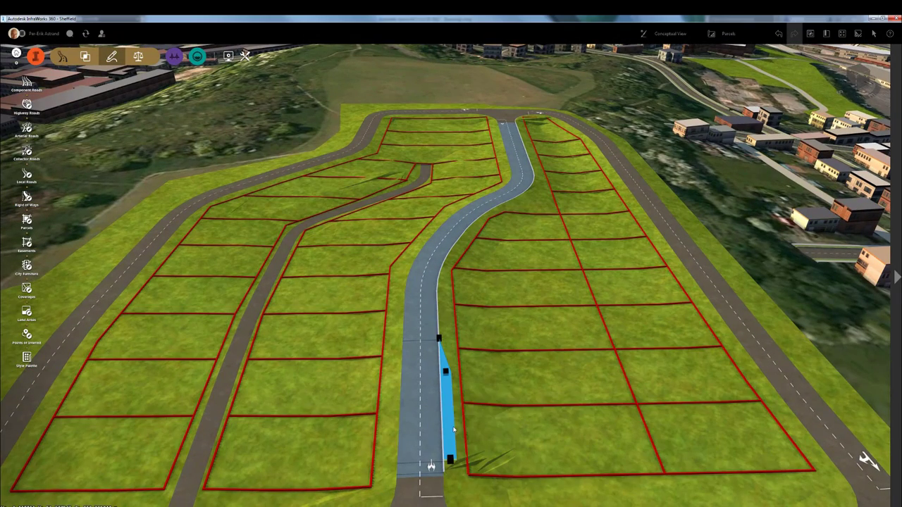
left_click_drag(439, 338, 520, 124)
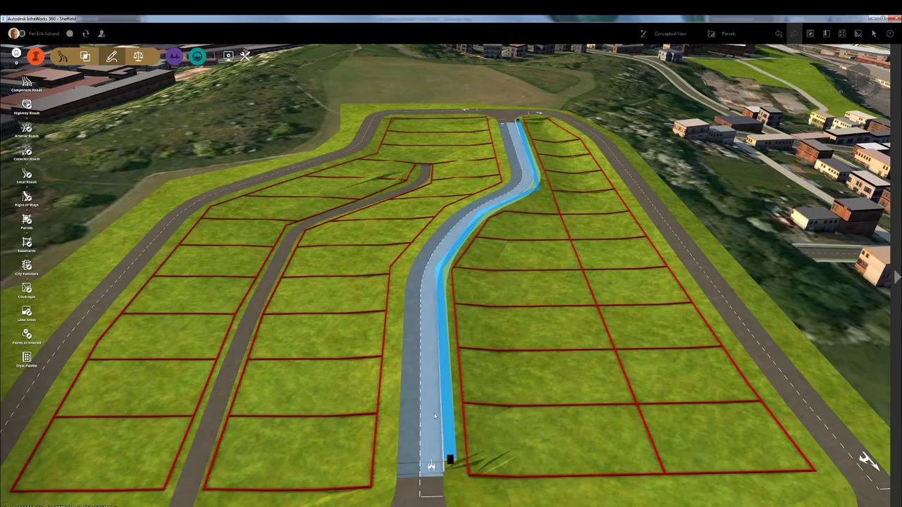
Insert a Sidewalk component along the outer edge of the central road's grass median.
left_click_drag(434, 422, 444, 378)
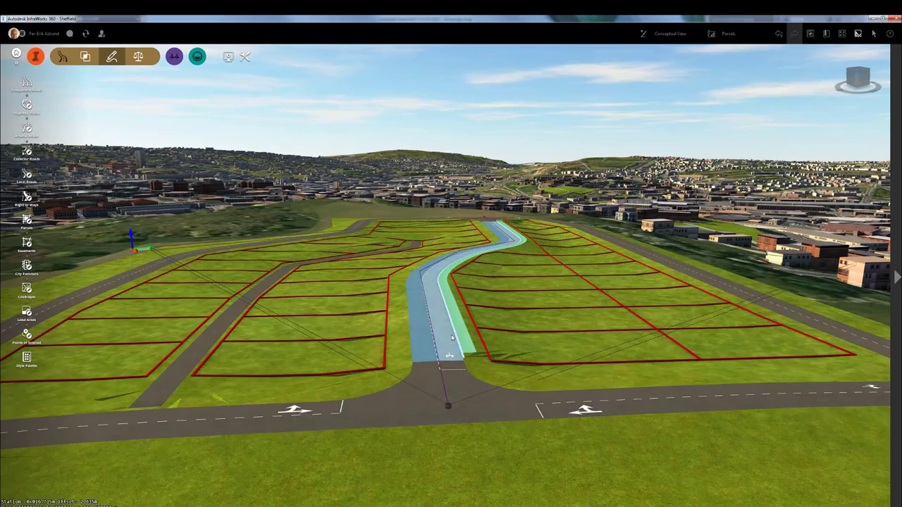
scroll(446, 304, "up", 5)
right_click(388, 333)
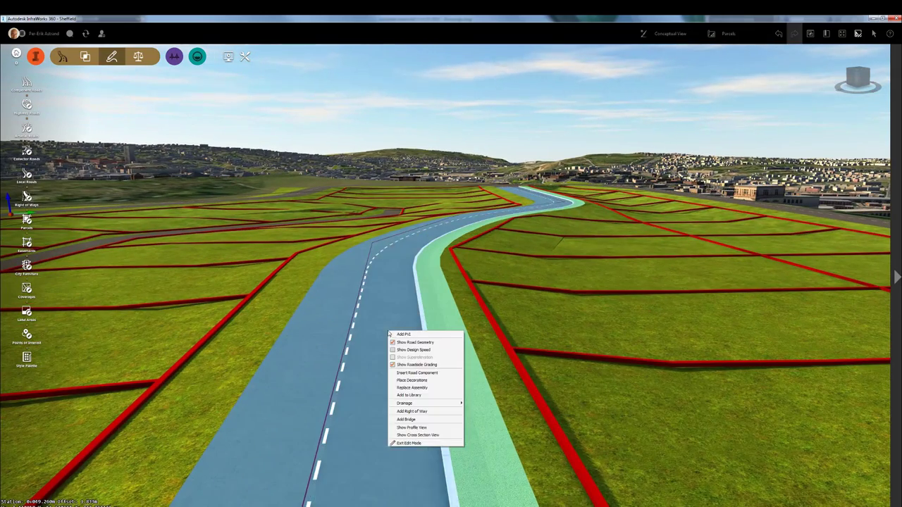
left_click(409, 374)
left_click(144, 269)
scroll(472, 338, "down", 4)
scroll(484, 355, "down", 3)
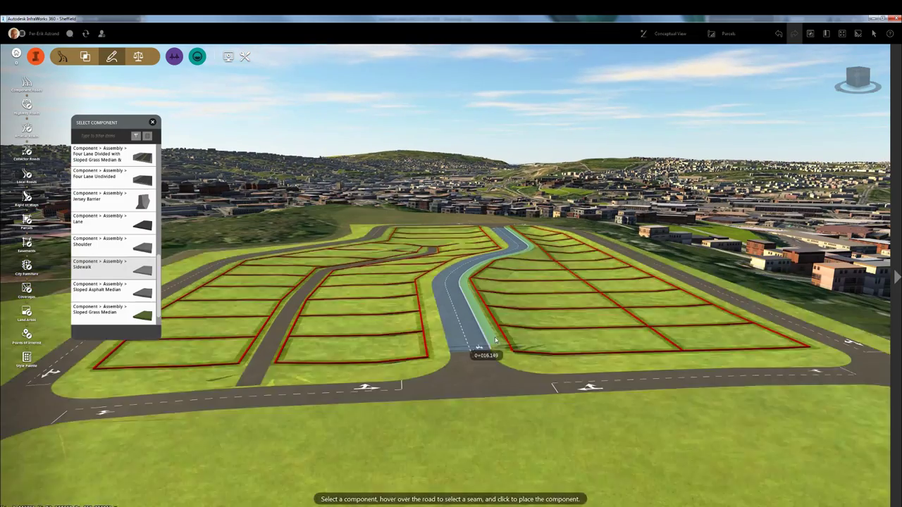
left_click(491, 338)
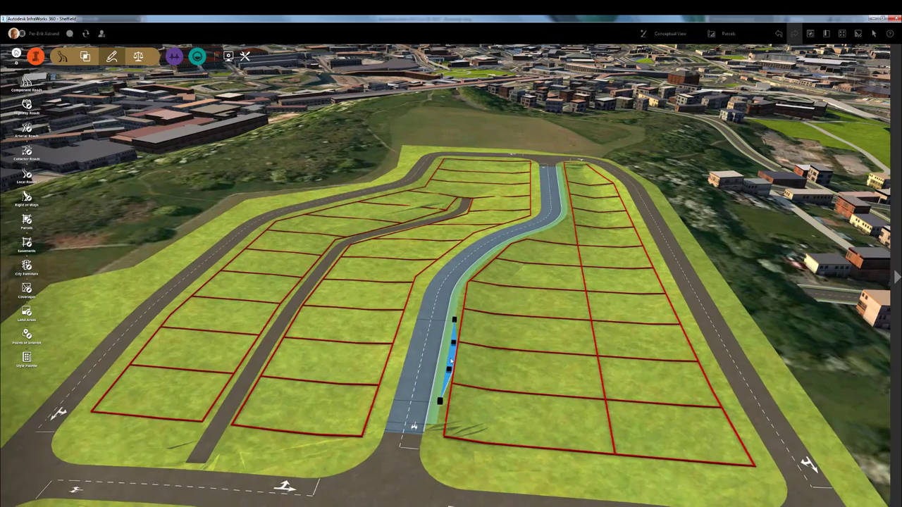
Remove the taper at the sidewalk's near end and extend the sidewalk to the road's far end.
right_click(450, 359)
left_click(457, 385)
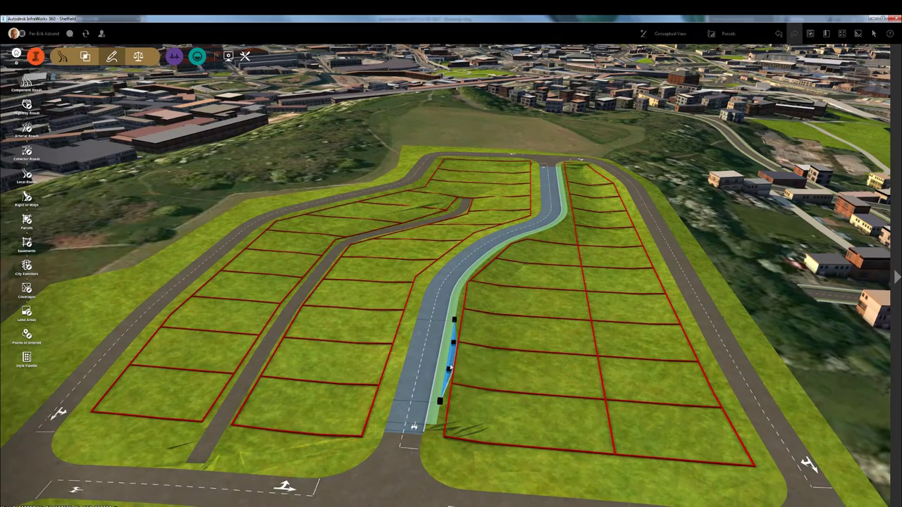
right_click(451, 357)
left_click(458, 392)
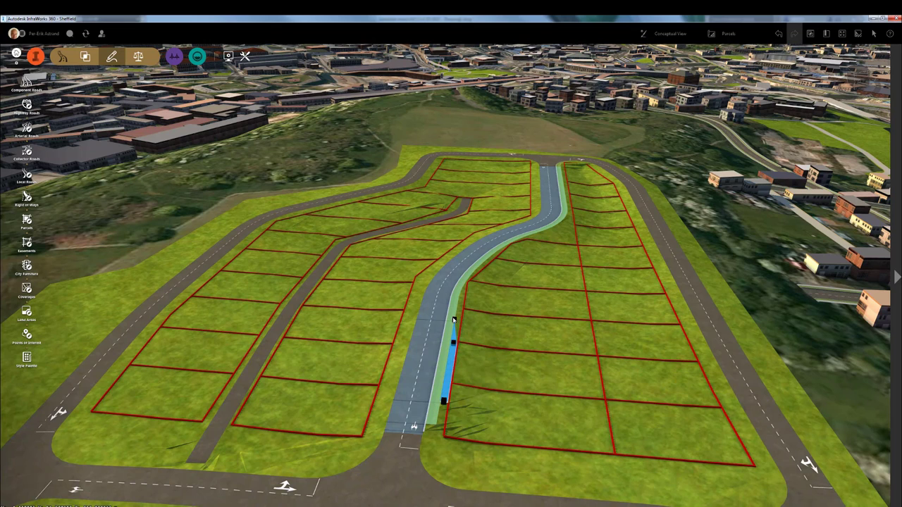
left_click_drag(454, 321, 564, 169)
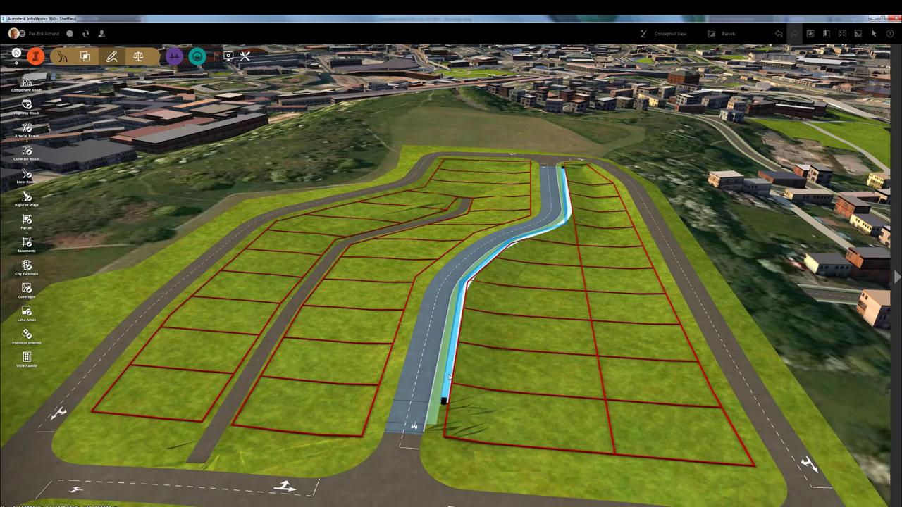
Set the sidewalk's width to 2 m and leave editing of the sidewalk.
left_click(897, 279)
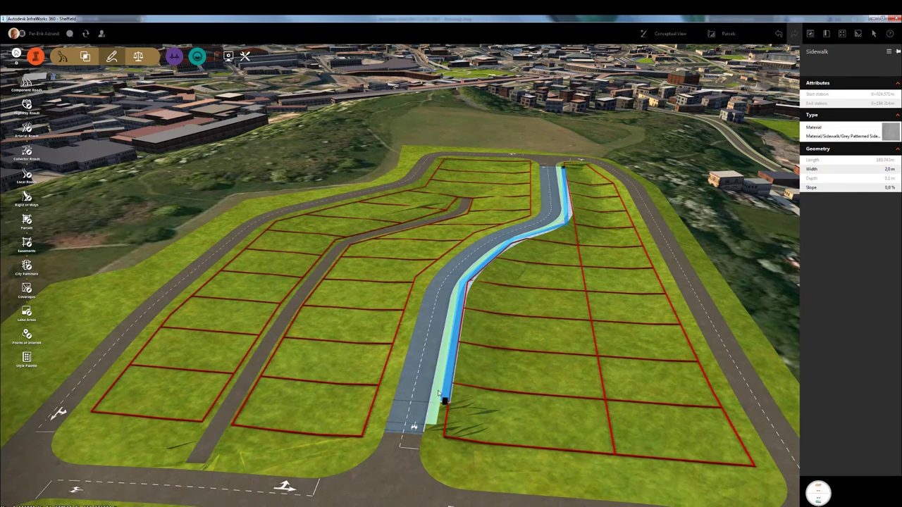
left_click(432, 417)
key("Escape")
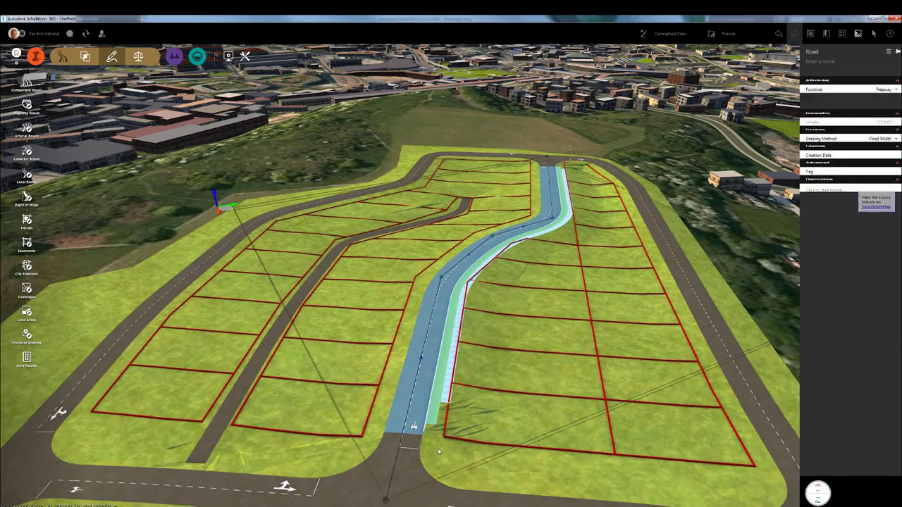
right_click(416, 407)
key("Escape")
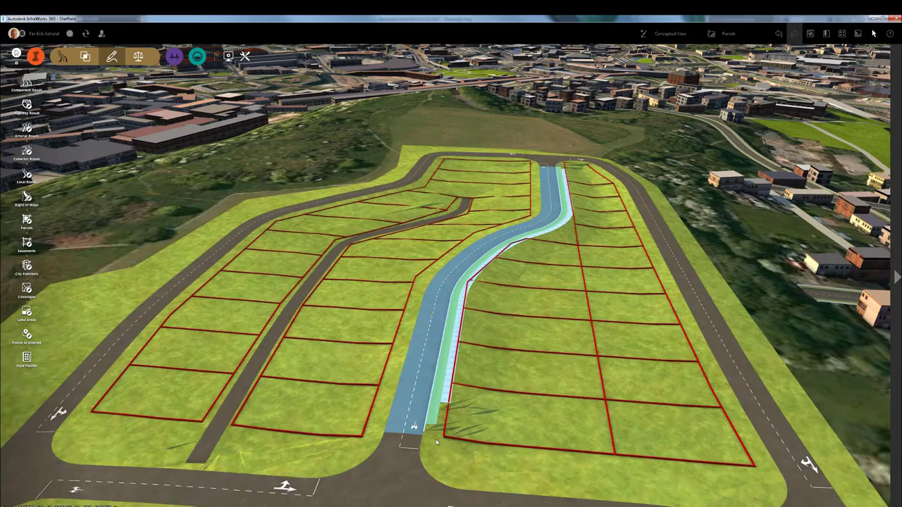
Put the central road into edit mode and display its cross section view at the curb, grass strip and sidewalk.
left_click_drag(412, 426, 439, 405)
scroll(441, 407, "up", 5)
key("Escape")
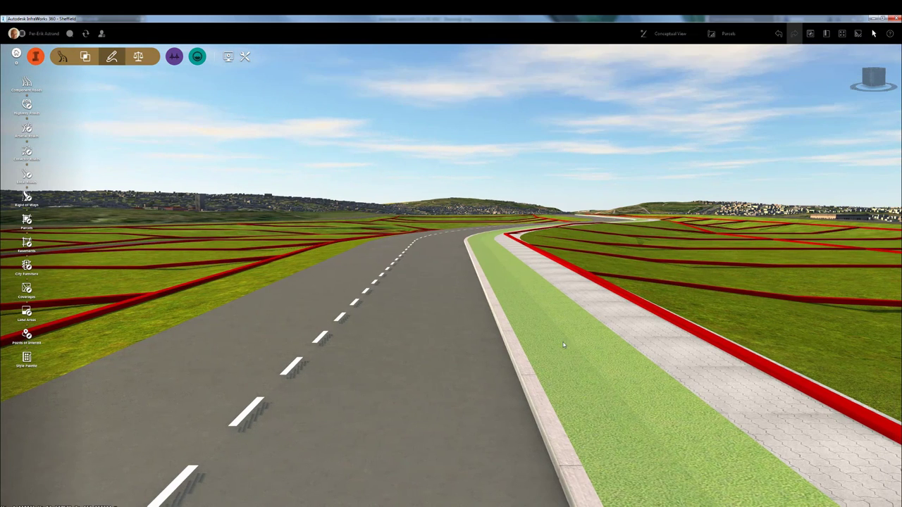
left_click(423, 356)
right_click(424, 354)
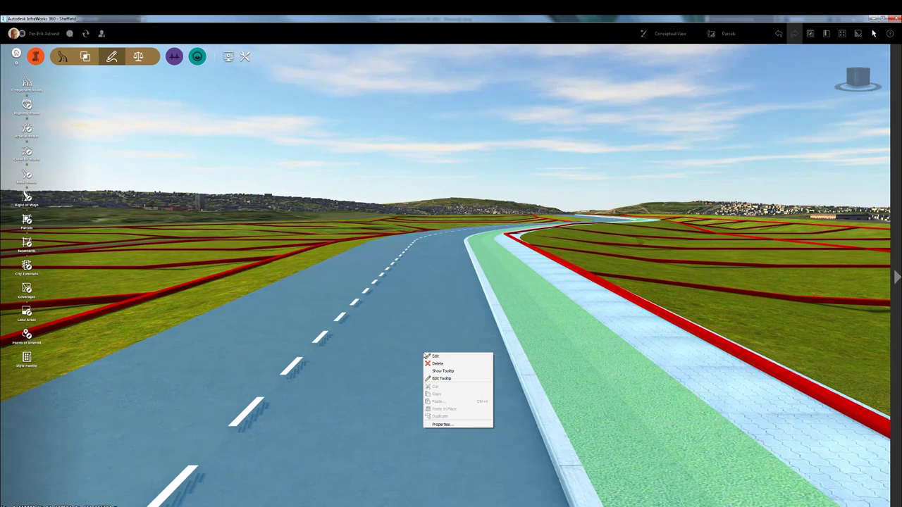
left_click(431, 357)
right_click(433, 342)
mouse_move(478, 417)
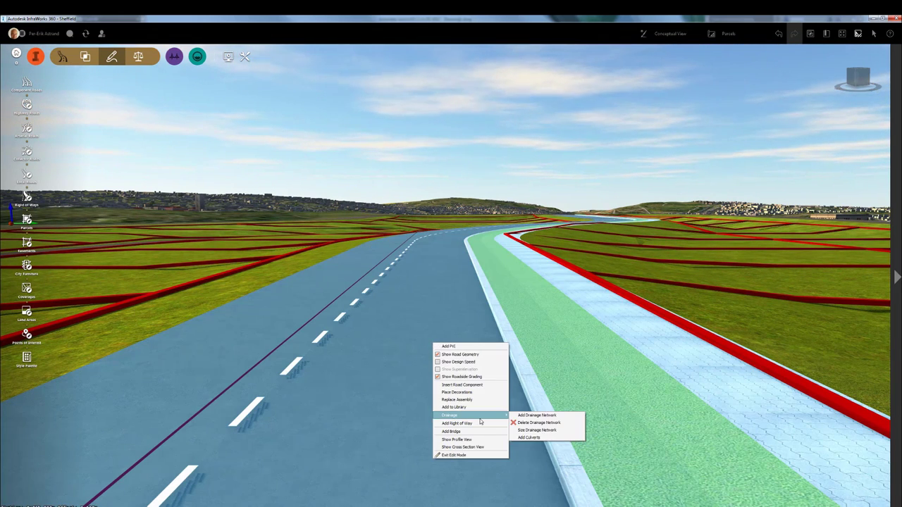
left_click(462, 446)
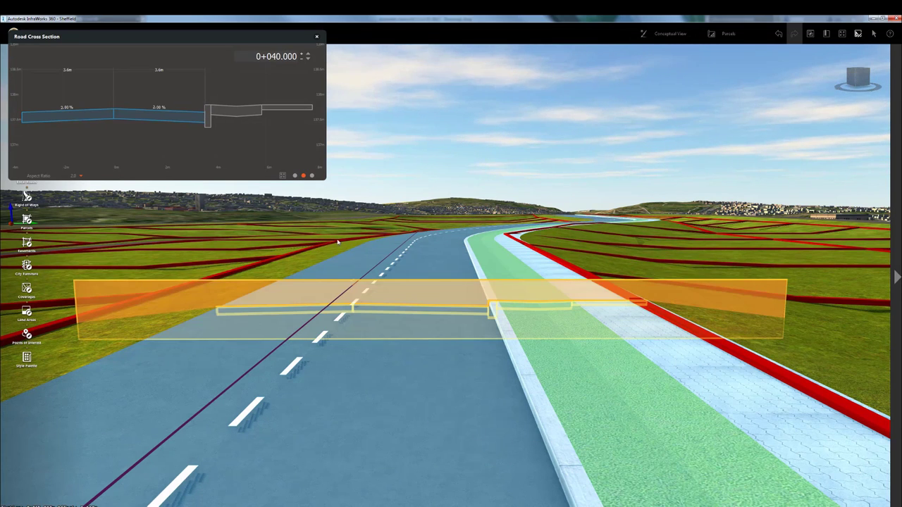
Shift the cross-section plane along the central road to about station 0+039 and close the Road Cross Section view.
left_click(339, 276)
left_click_drag(342, 277, 343, 311)
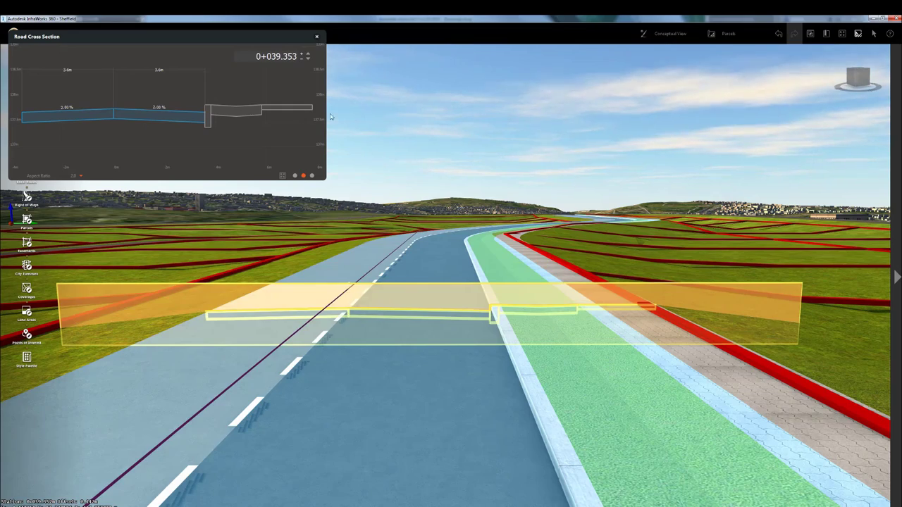
left_click(316, 36)
left_click(454, 201)
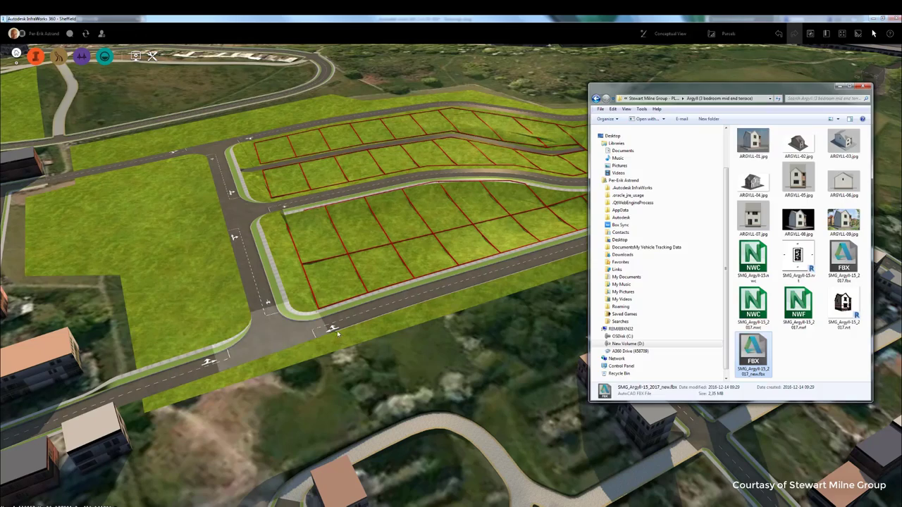
Import SMG_Argyll-15_2017_new.fbx as a 3D model and place the house at the front of the corner parcel, beside the neighbouring parcel's boundary.
left_click_drag(751, 348, 341, 292)
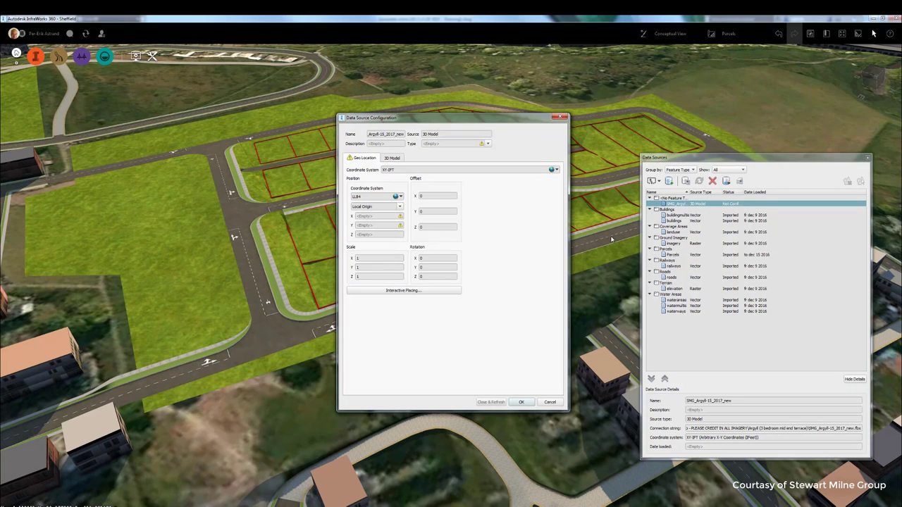
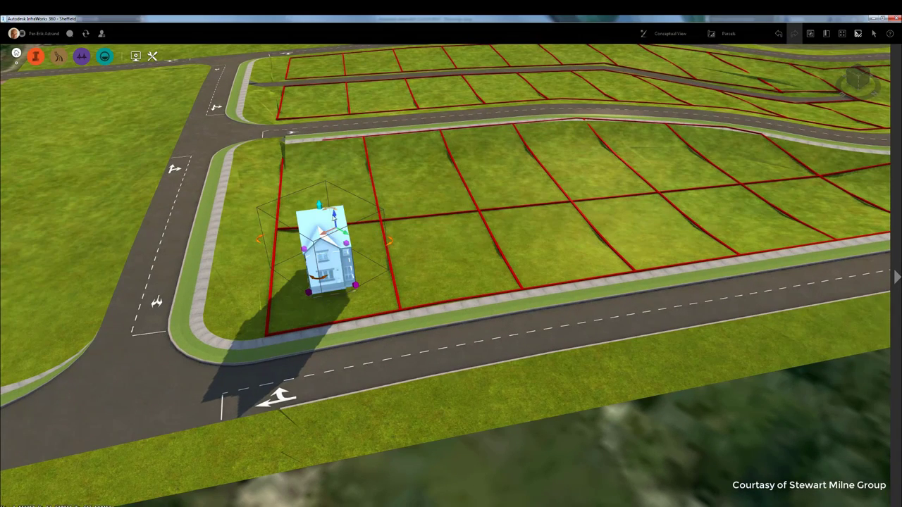
left_click_drag(338, 218, 376, 258)
key("Escape")
left_click_drag(429, 276, 396, 280)
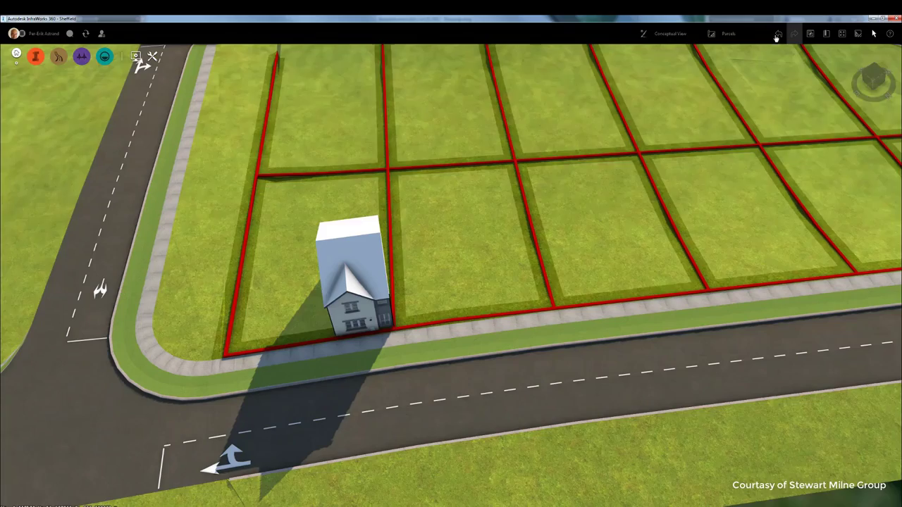
Undo the last change and adjust the second house so it sits flush beside the first as a semi-detached pair.
left_click(777, 36)
right_click(399, 247)
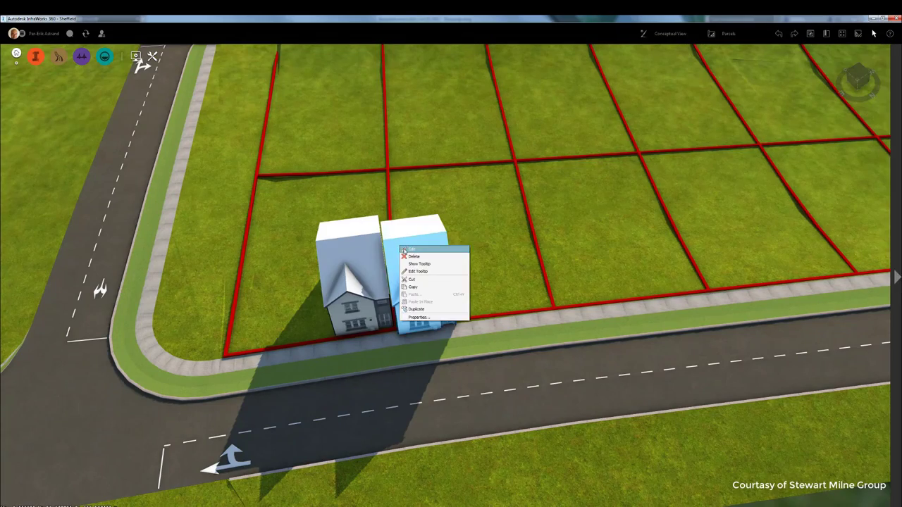
left_click(411, 249)
left_click_drag(420, 223, 419, 223)
mouse_move(486, 282)
left_mouse_down()
mouse_move(440, 264)
mouse_move(489, 267)
left_mouse_up()
key("Escape")
left_click(404, 270)
left_click_drag(506, 324, 511, 323)
left_click_drag(474, 240, 397, 208)
left_click_drag(514, 296, 388, 245)
left_click(475, 259)
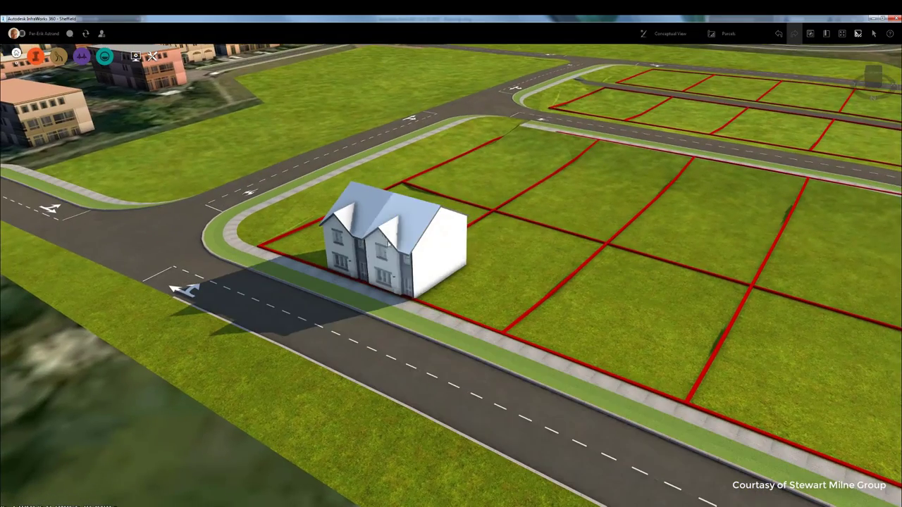
Move the pair of houses back from the sidewalk, further into the two front parcels.
left_click(387, 243)
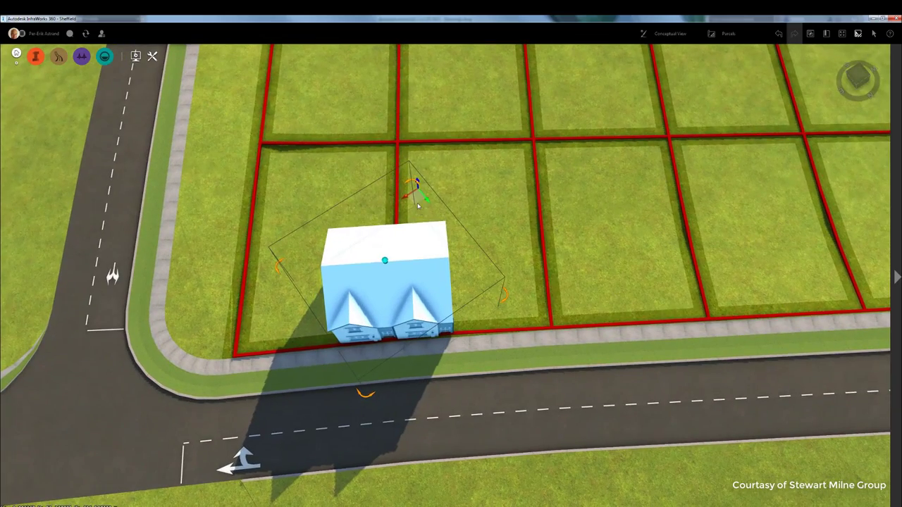
middle_click_drag(394, 240, 415, 171)
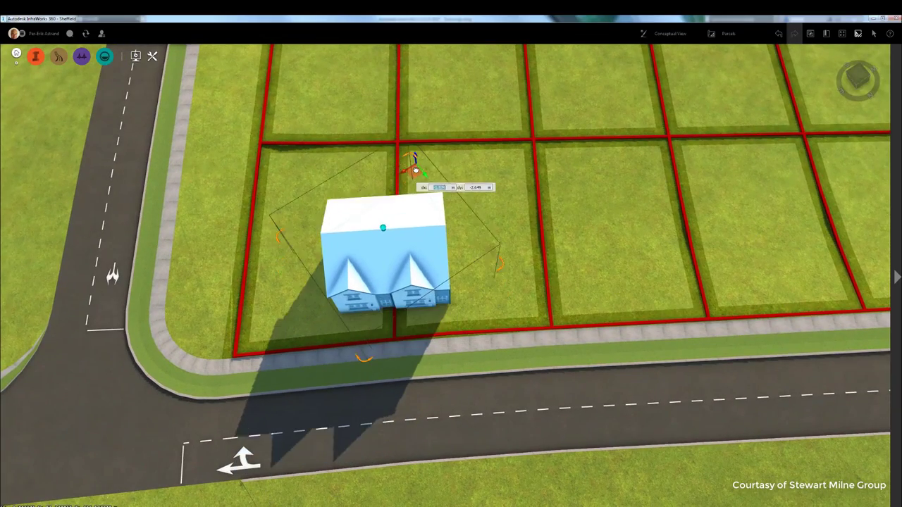
left_click_drag(416, 170, 414, 154)
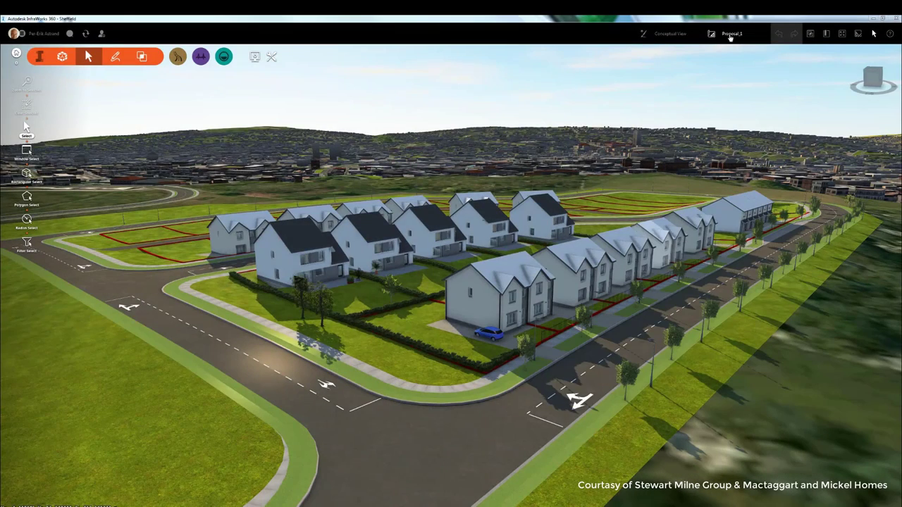
Switch to Proposal_2, view its houses, green area and central road, and switch to Proposal_3 to compare the layout.
left_click(736, 35)
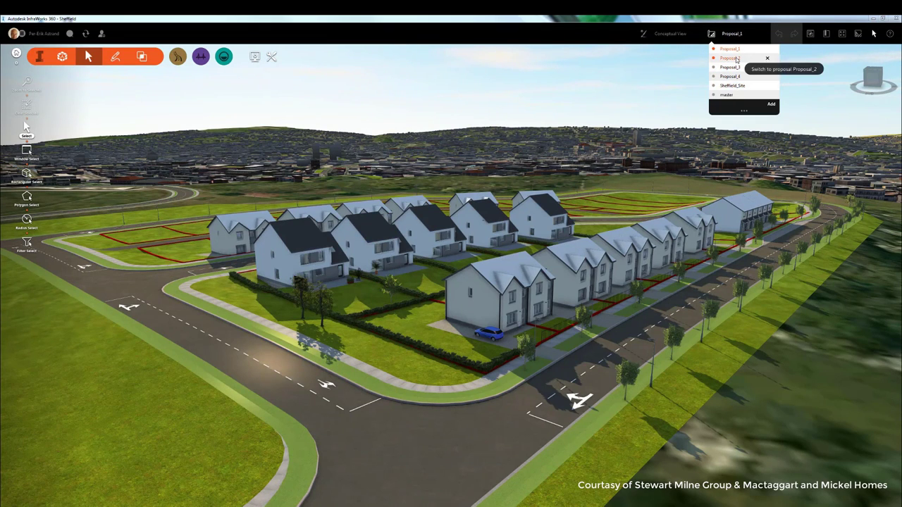
left_click(736, 58)
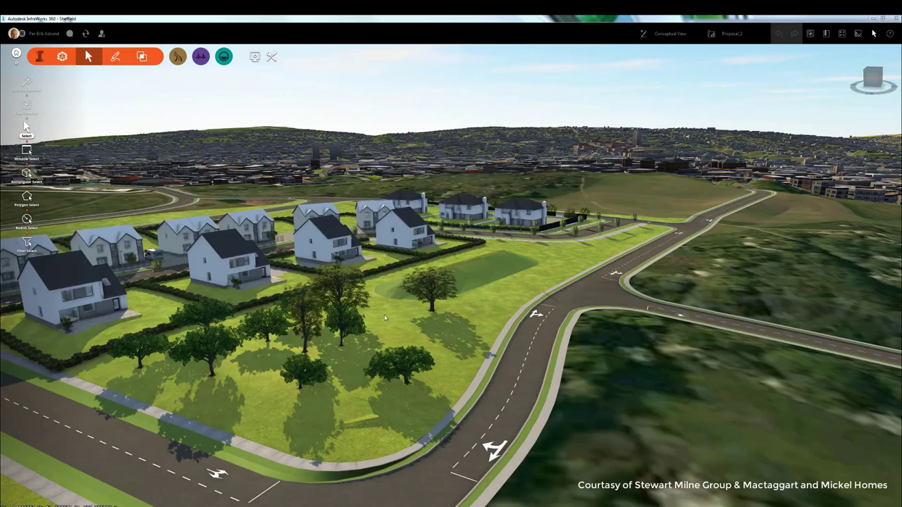
left_click_drag(549, 294, 226, 285)
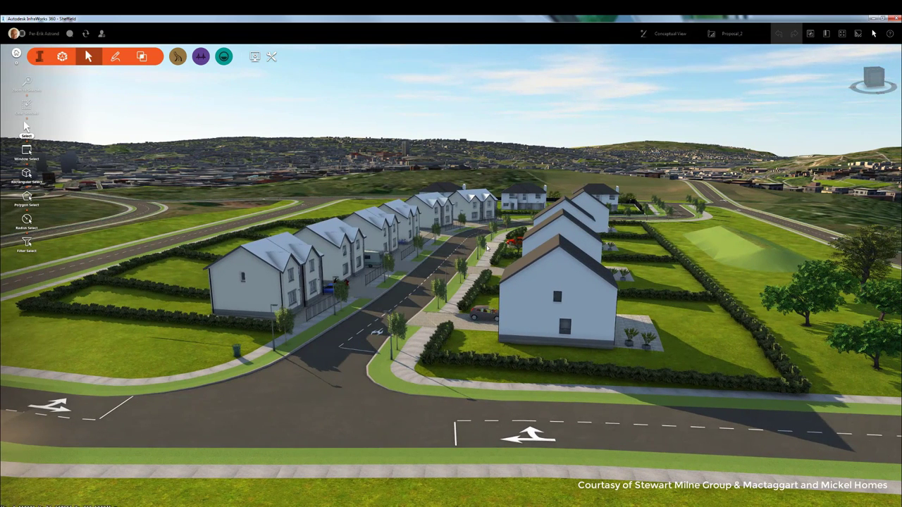
left_click(736, 35)
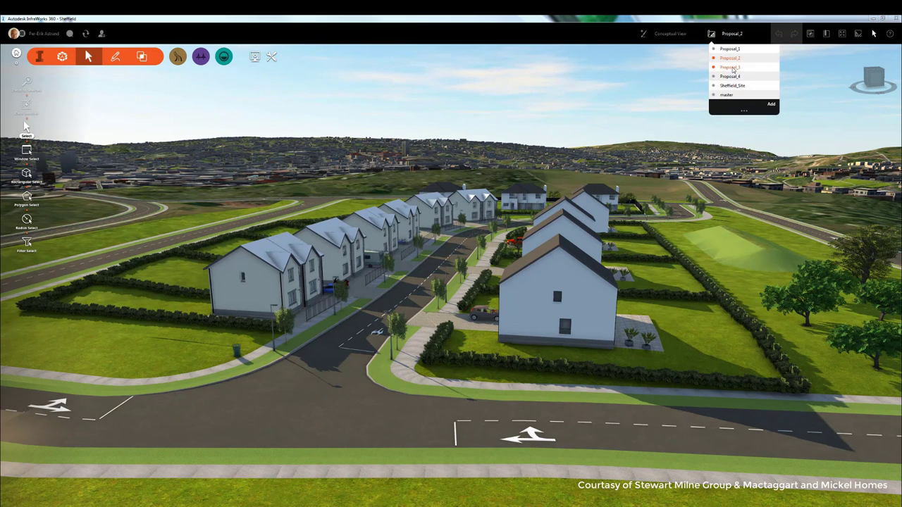
left_click(731, 67)
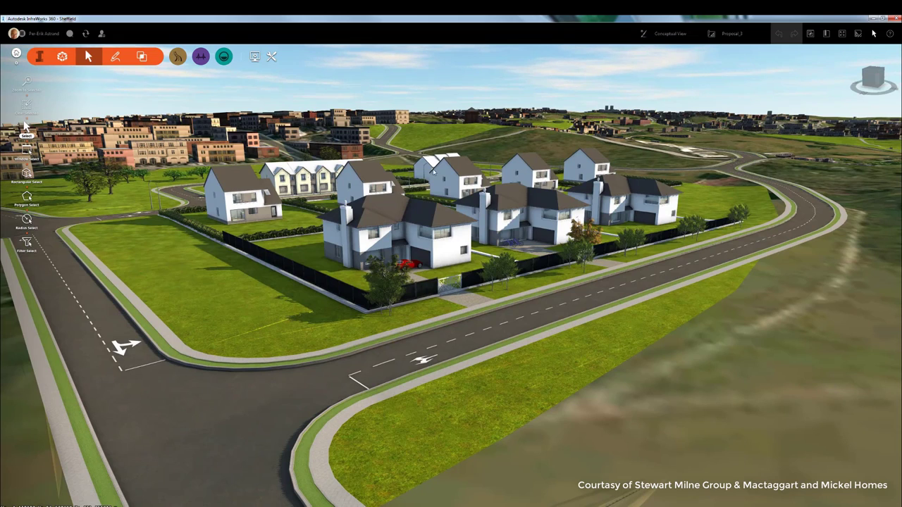
Switch to Proposal_1 and examine its terraced houses and the empty parcels along the roads.
left_click(736, 34)
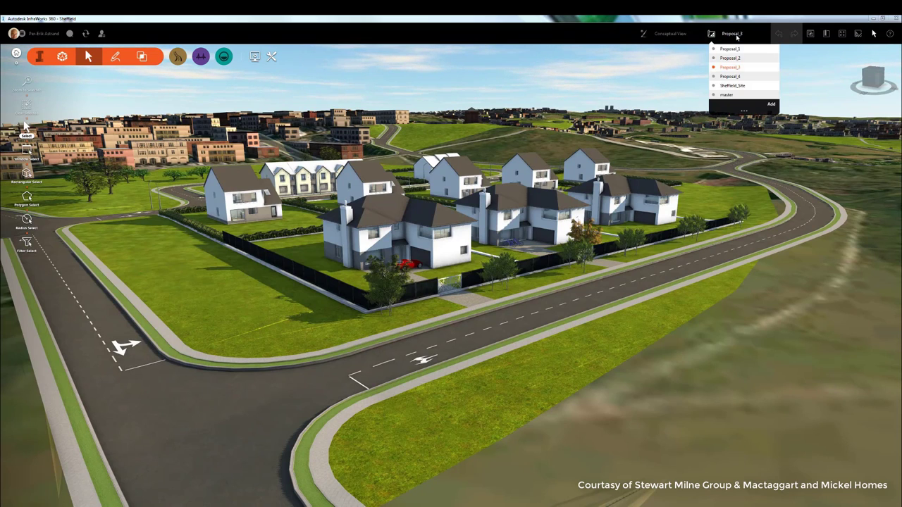
left_click(733, 49)
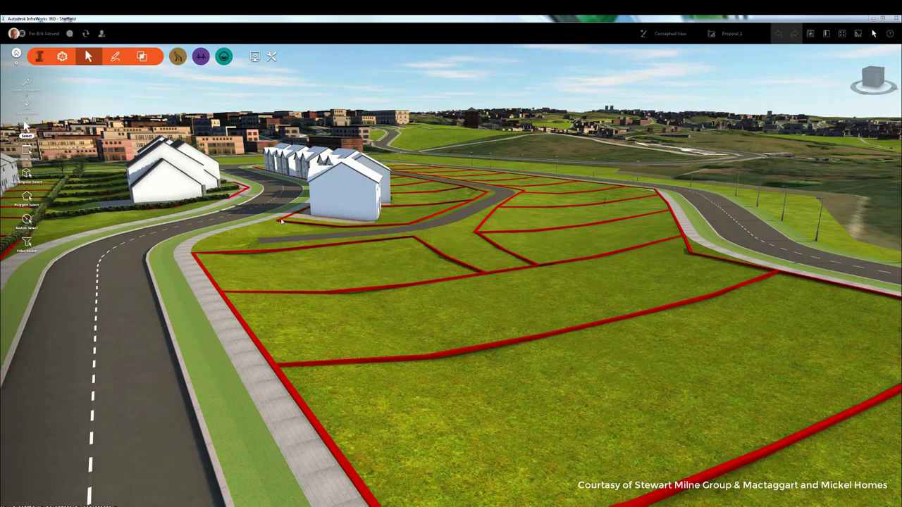
middle_click_drag(630, 236, 810, 237)
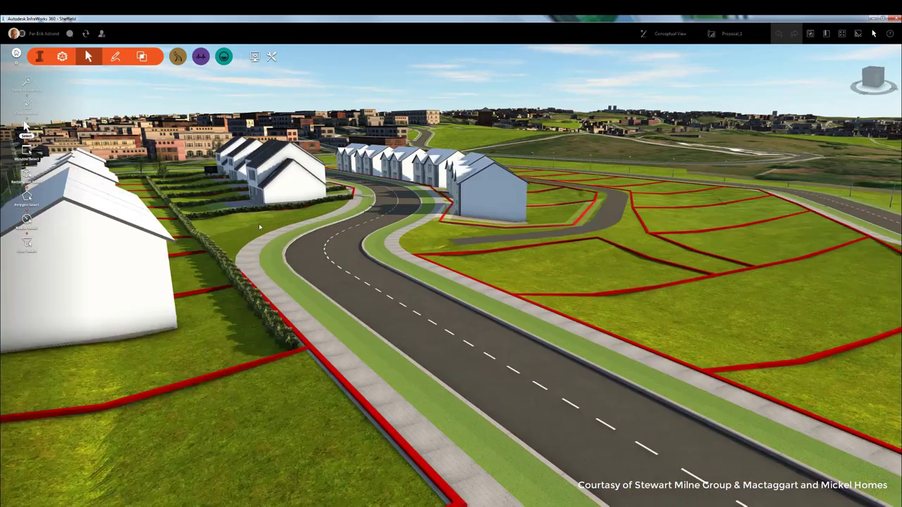
mouse_move(259, 224)
middle_mouse_down()
mouse_move(541, 237)
mouse_move(356, 229)
mouse_move(449, 203)
middle_mouse_up()
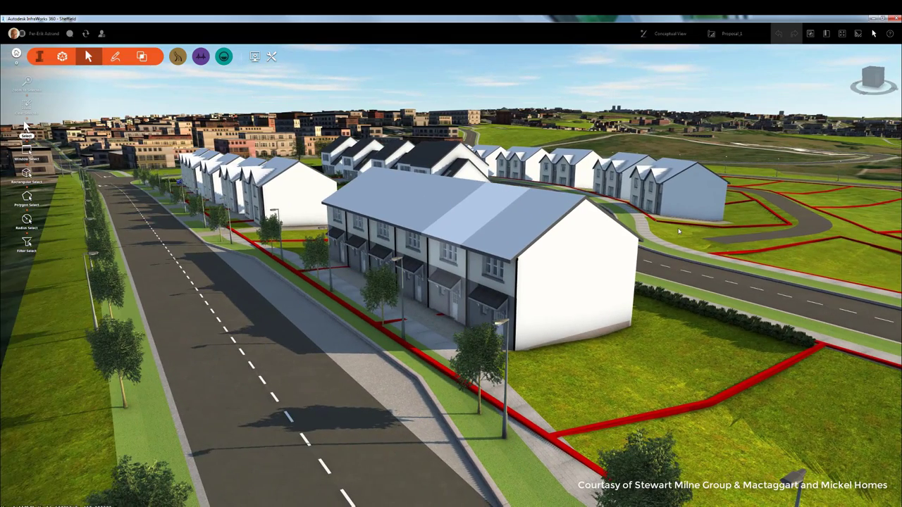
left_click_drag(680, 227, 681, 223)
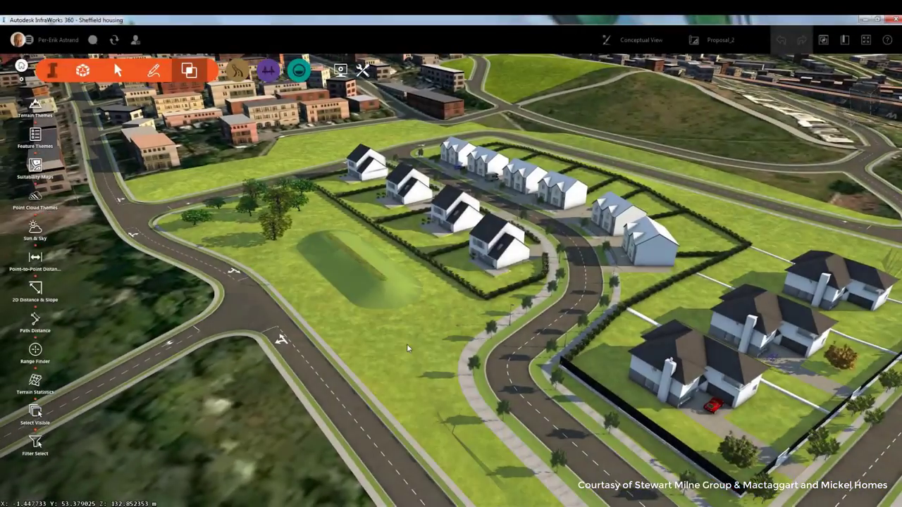
Measure the point-to-point distance along the straight long side of the grass mound in Proposal_2's green area.
middle_click_drag(350, 332, 379, 364)
scroll(351, 306, "up", 2)
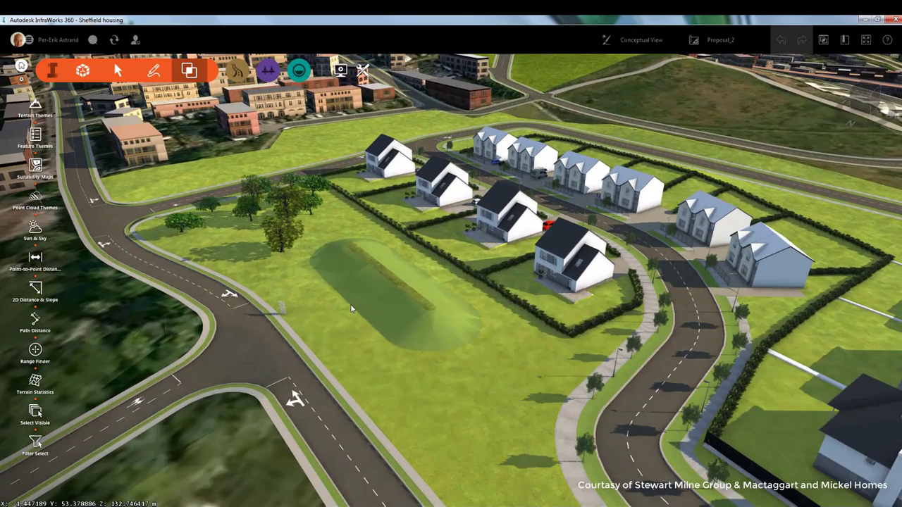
scroll(351, 308, "up", 6)
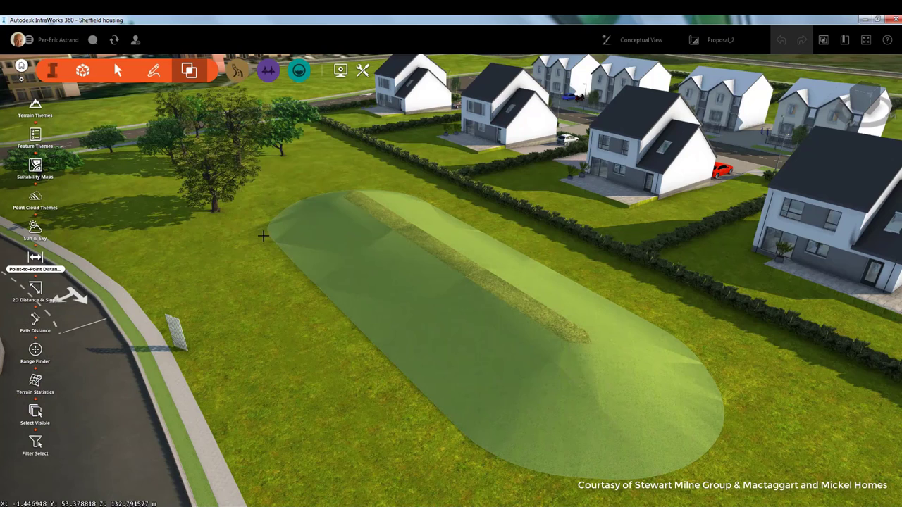
left_click(466, 434)
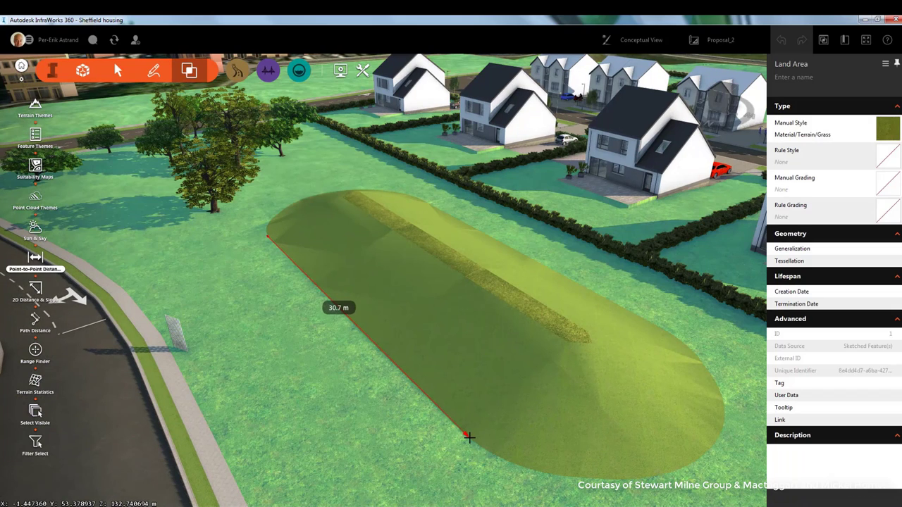
left_click(472, 428)
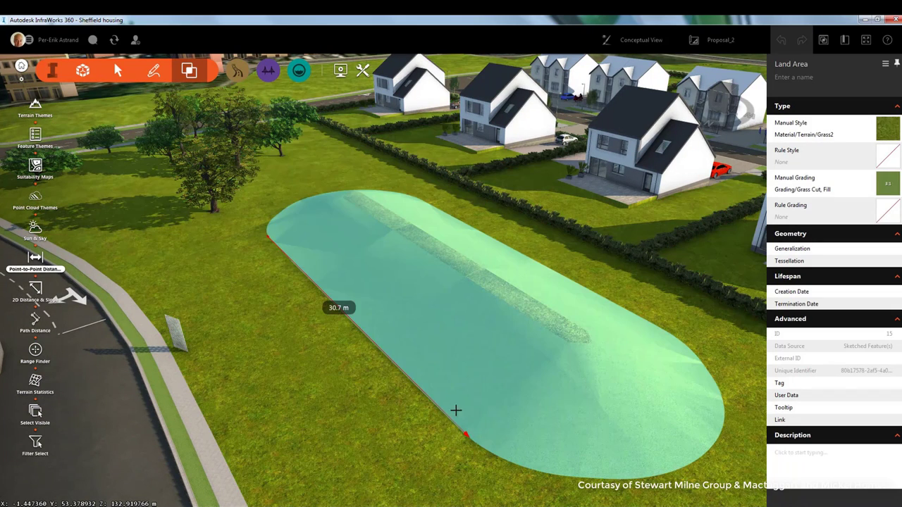
key("Escape")
key("Escape")
Measure the 2D distance and slope from the grass mound's long edge up to its crest.
left_click(38, 289)
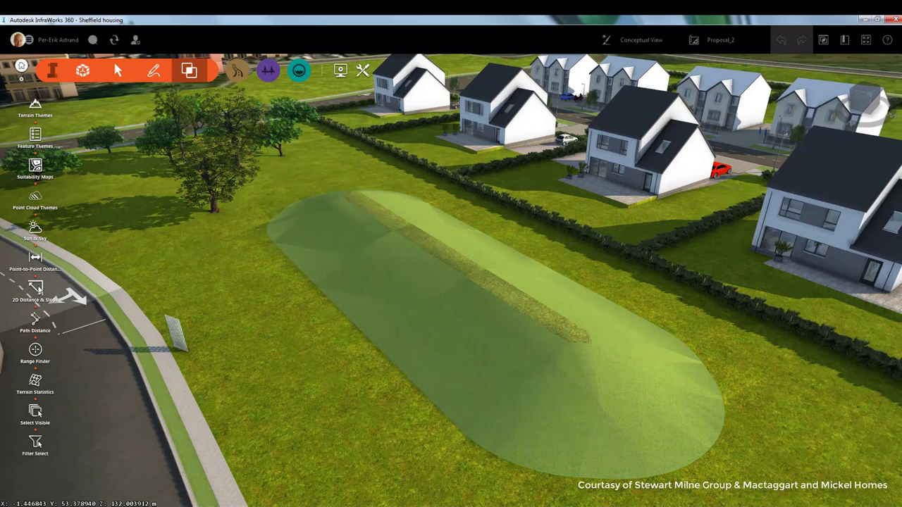
left_click(329, 295)
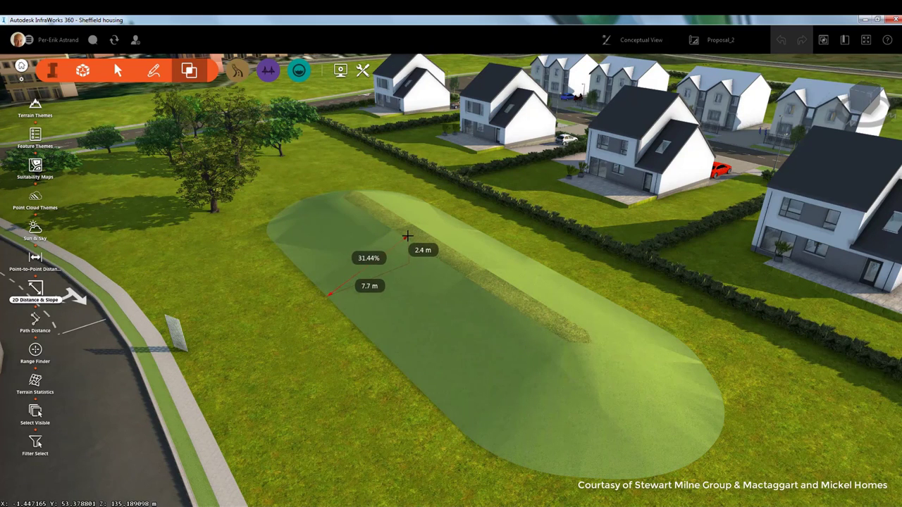
mouse_move(440, 304)
left_mouse_down()
mouse_move(429, 298)
mouse_move(456, 306)
left_mouse_up()
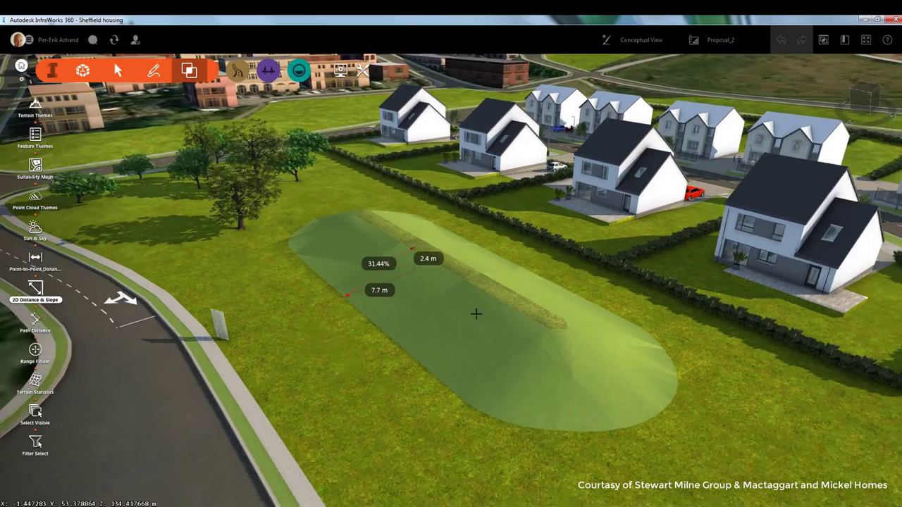
key("Escape")
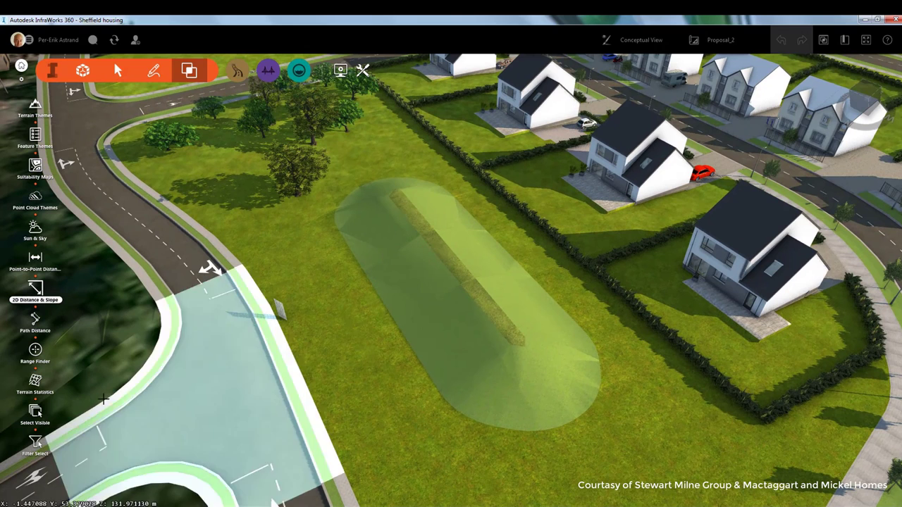
Measure the terrain statistics of the grass mound by outlining its whole footprint with a closed polygon.
left_click(36, 382)
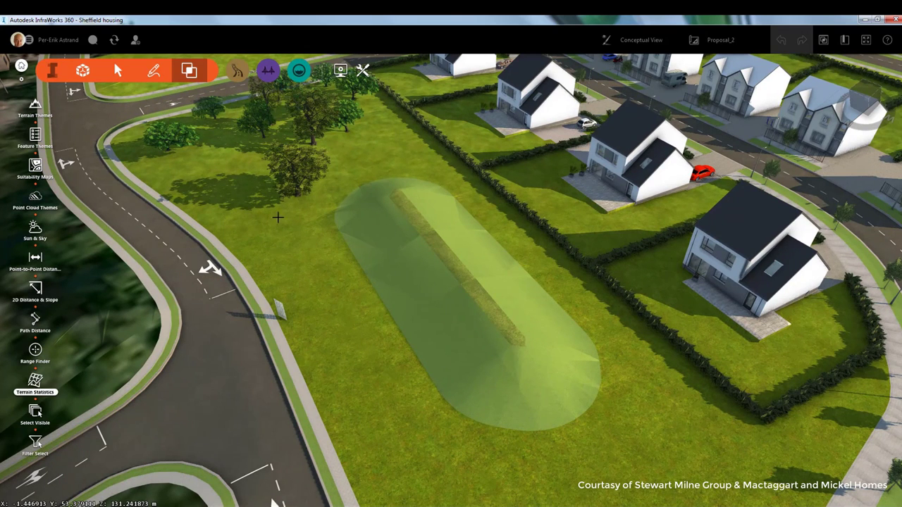
left_click(323, 205)
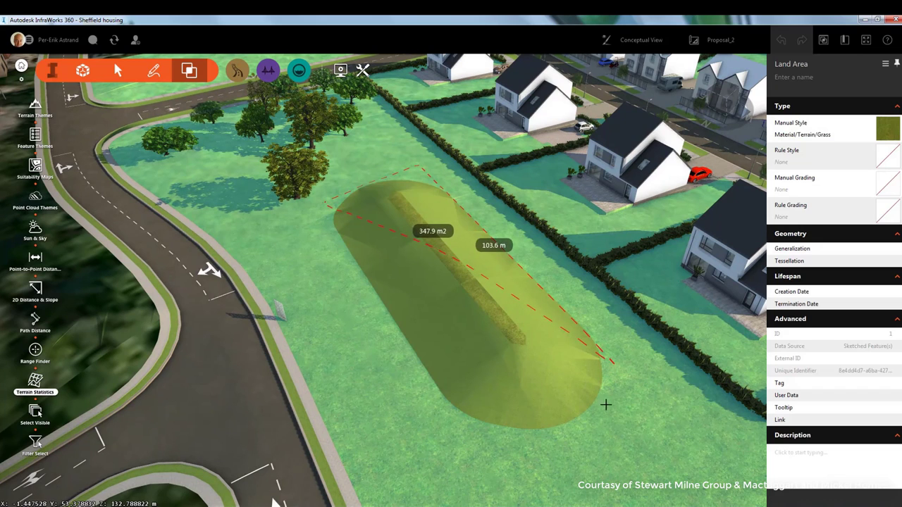
left_click(533, 439)
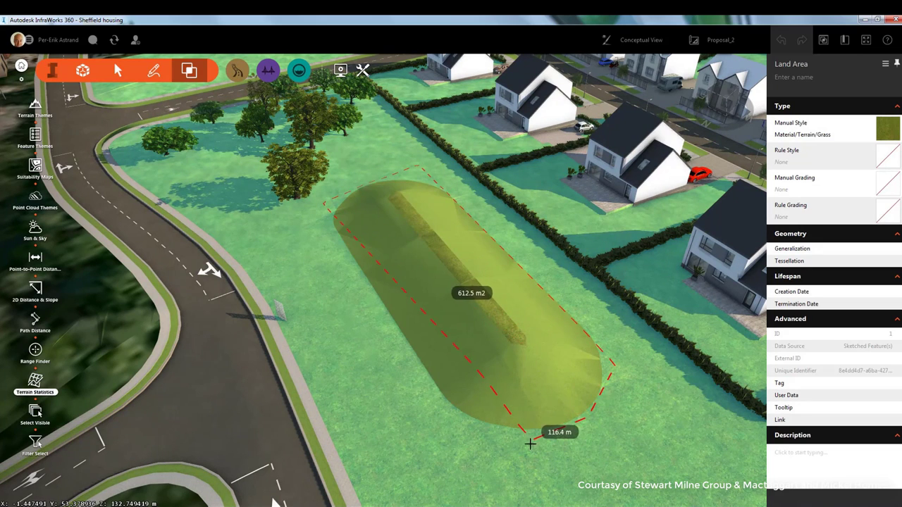
double_click(455, 424)
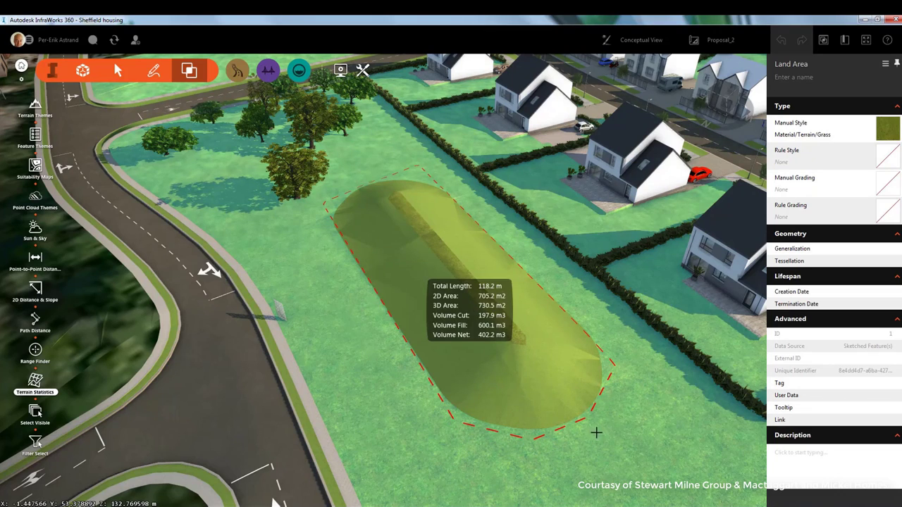
left_click_drag(596, 432, 542, 419)
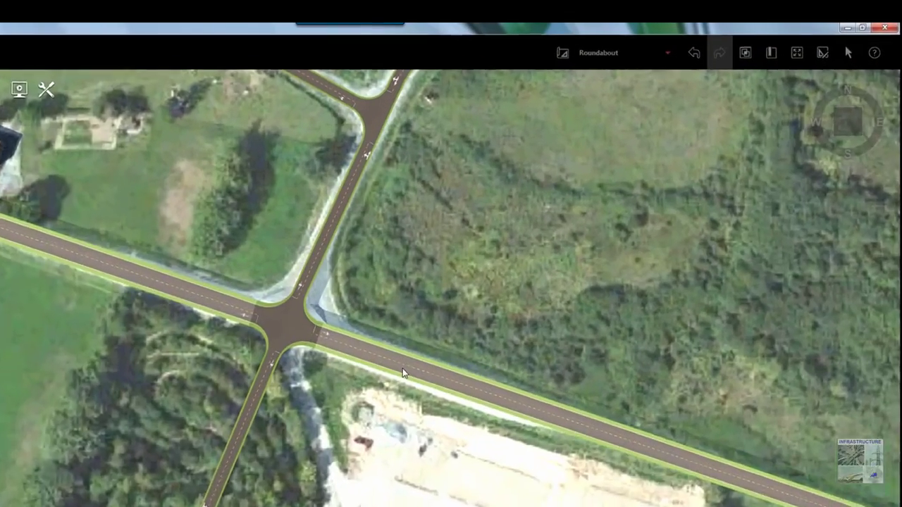
In the Roundabout model, check the road styles of the main road and of the side road crossing it.
left_click(494, 296)
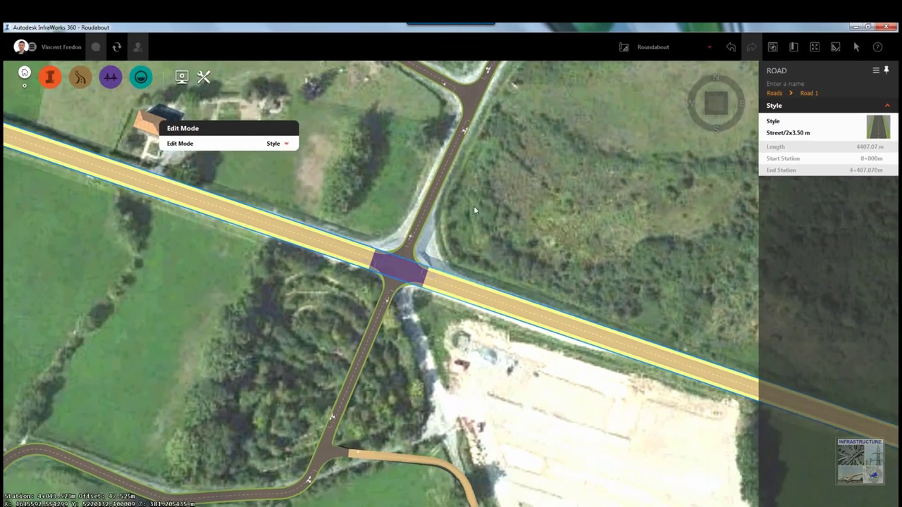
key("Escape")
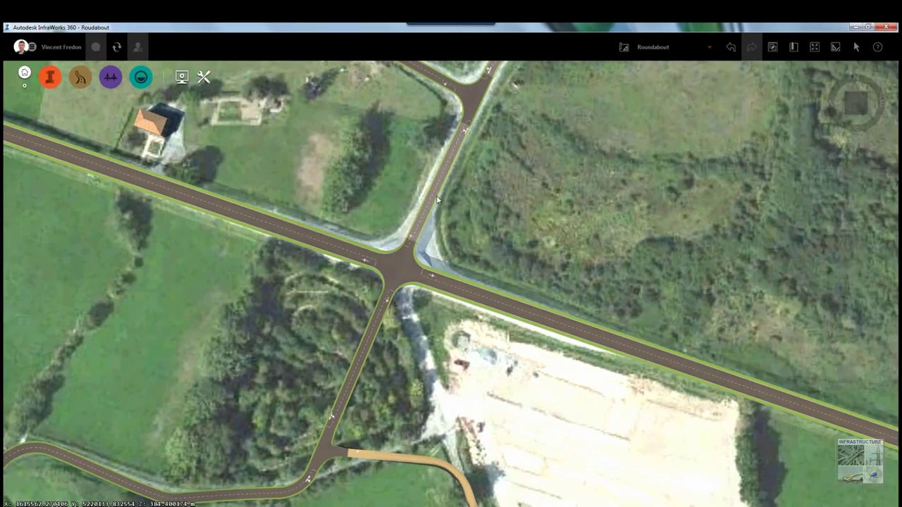
left_click(438, 198)
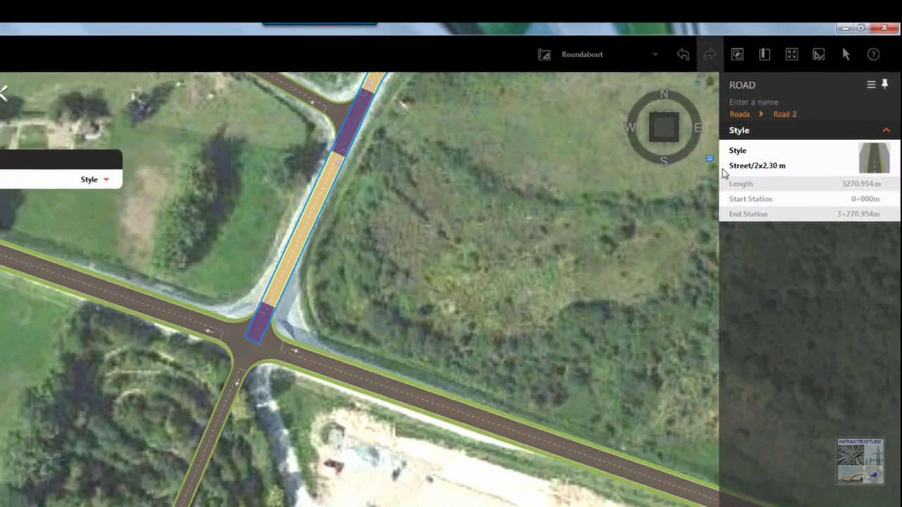
key("Escape")
Convert the intersection of the main road and the side road into a roundabout and choose a different roundabout standard for it.
left_click(404, 279)
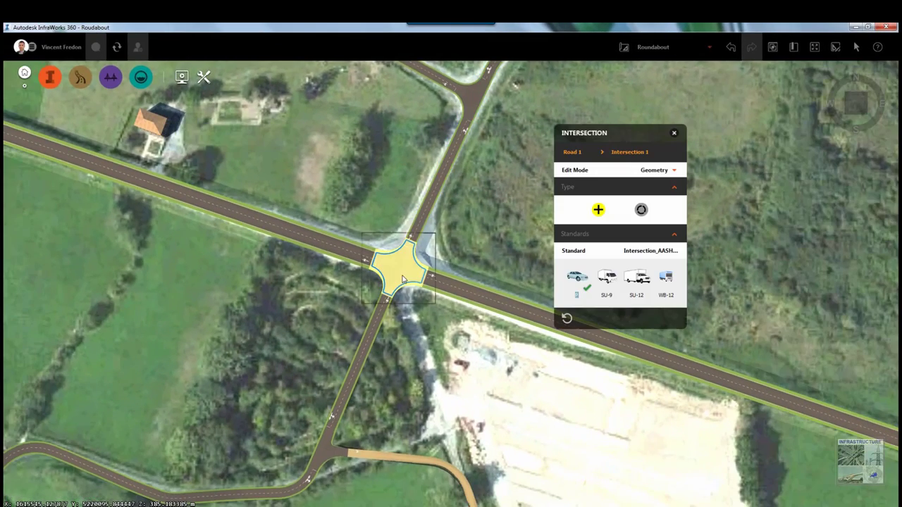
left_click(641, 209)
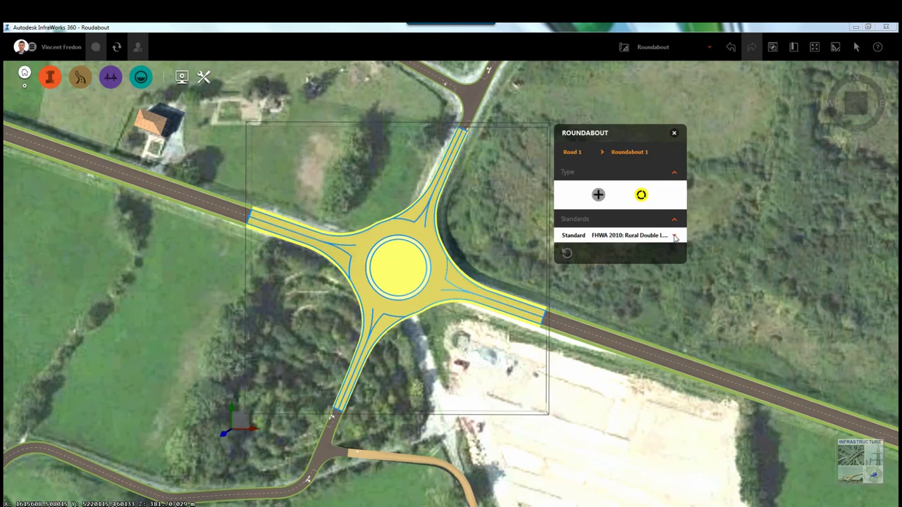
left_click(674, 235)
scroll(669, 310, "down", 3)
left_click(668, 318)
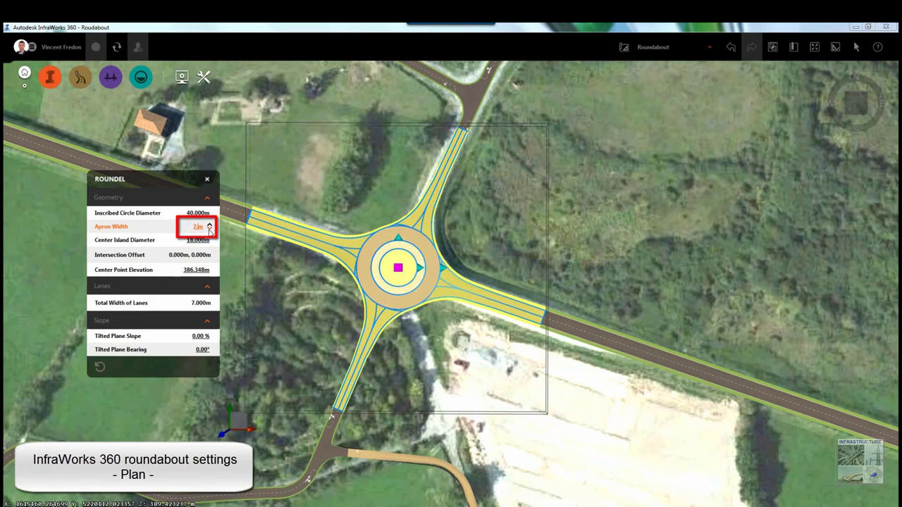
Set the roundabout's apron width to 2.5 m and its inscribed circle diameter to 42 m.
key("Return")
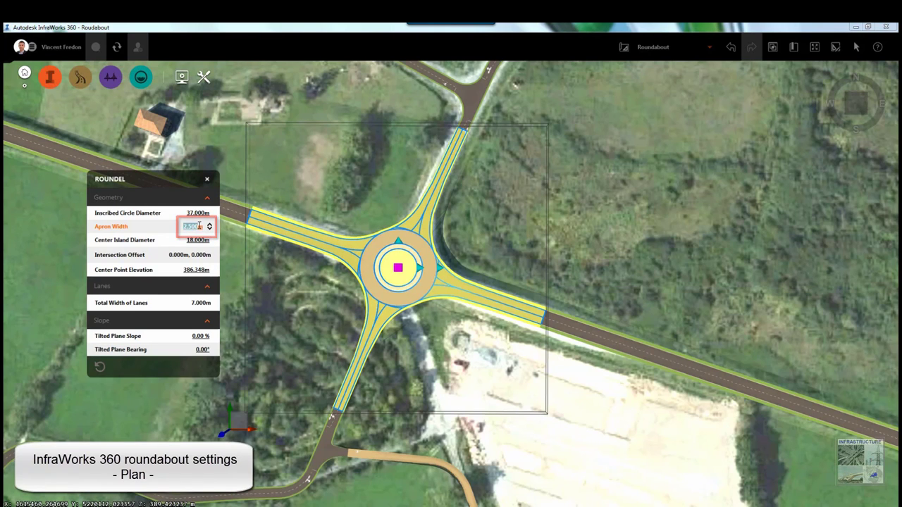
left_click(197, 212)
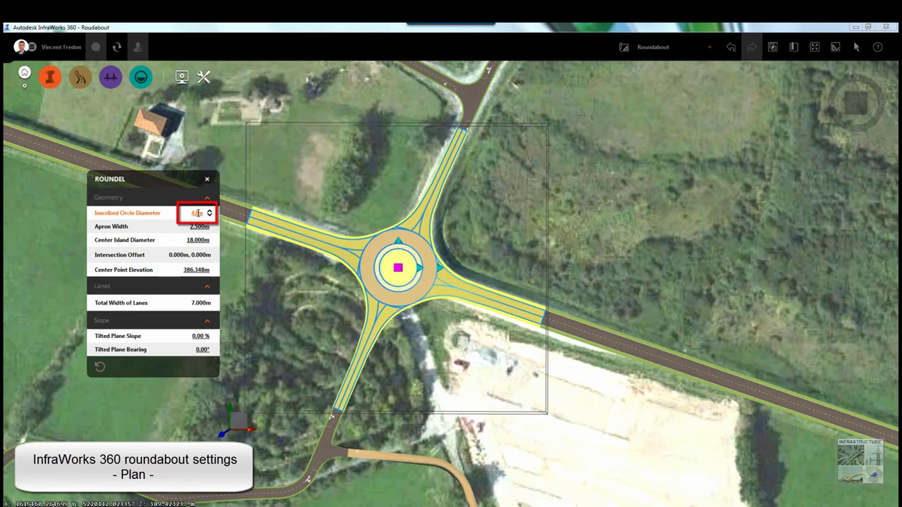
key("Return")
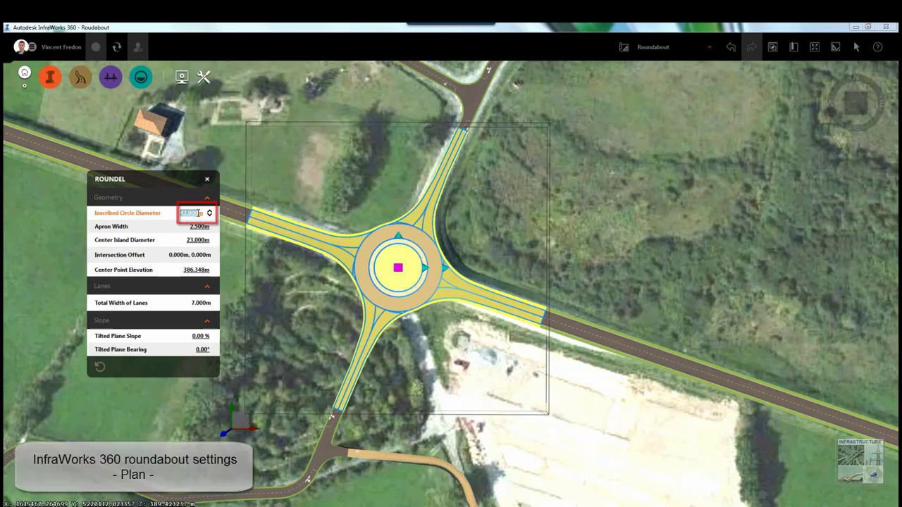
left_click(238, 260)
Rotate the roundabout's tilted plane to a bearing of about 290° and set its slope to -4 %.
left_click_drag(369, 344, 429, 293)
scroll(429, 293, "up", 5)
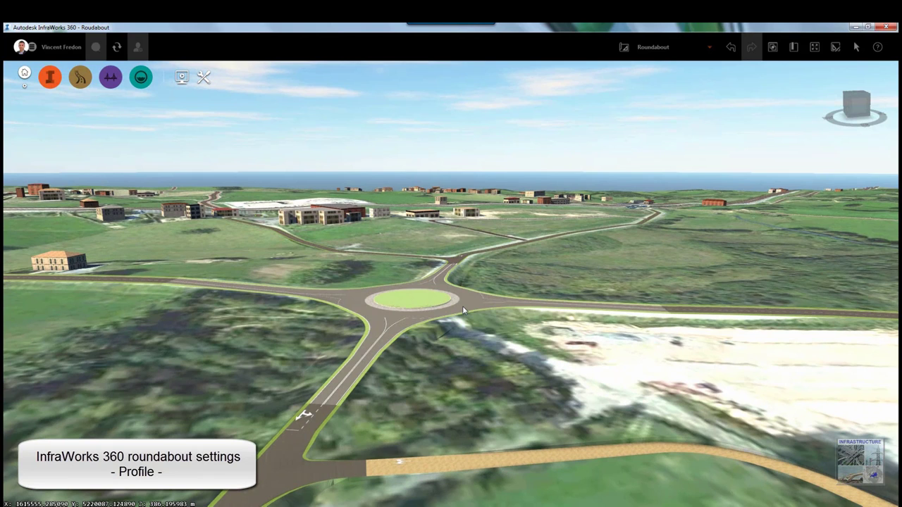
left_click(462, 305)
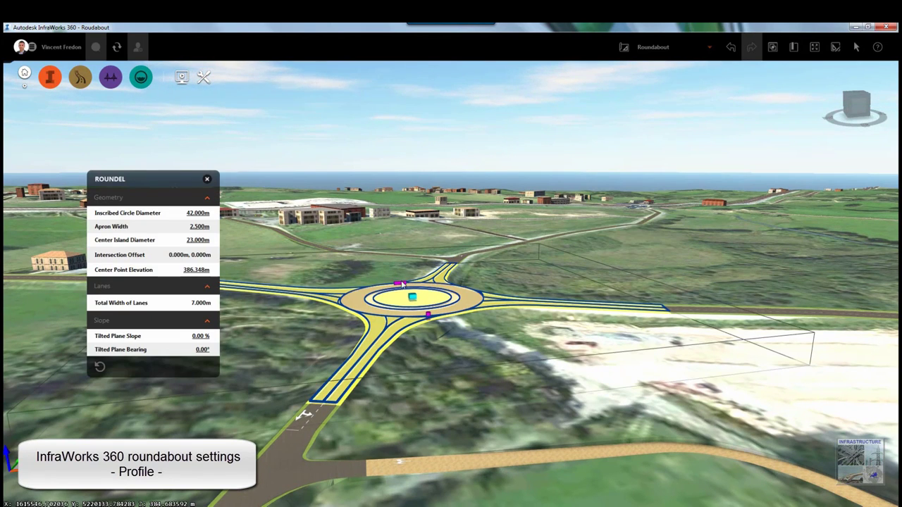
left_click_drag(377, 285, 344, 297)
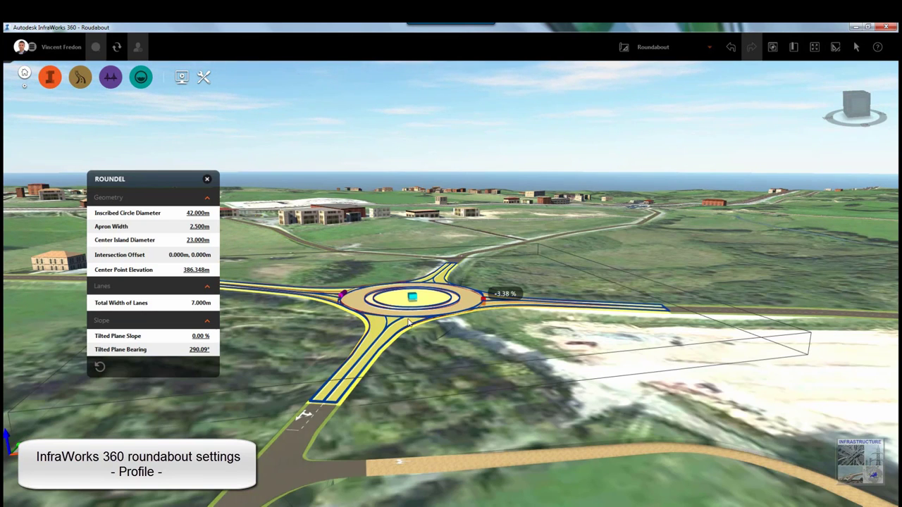
left_click(205, 337)
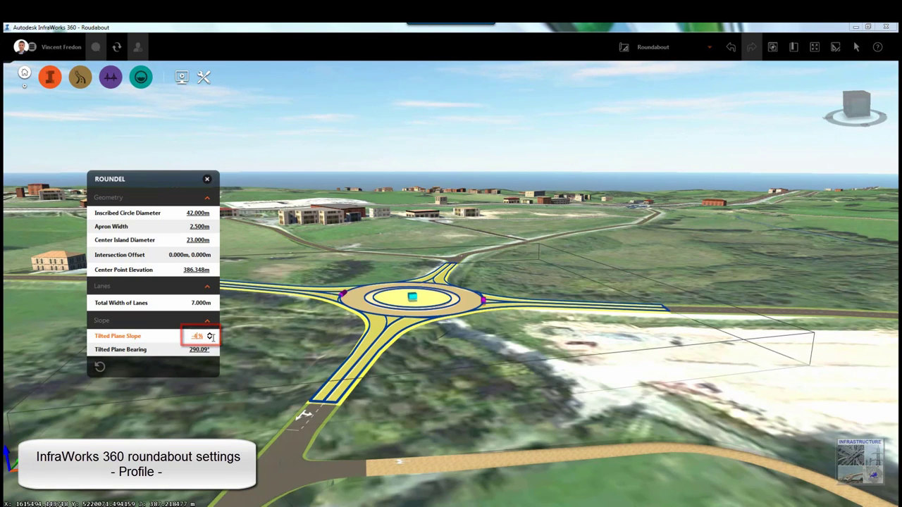
key("Return")
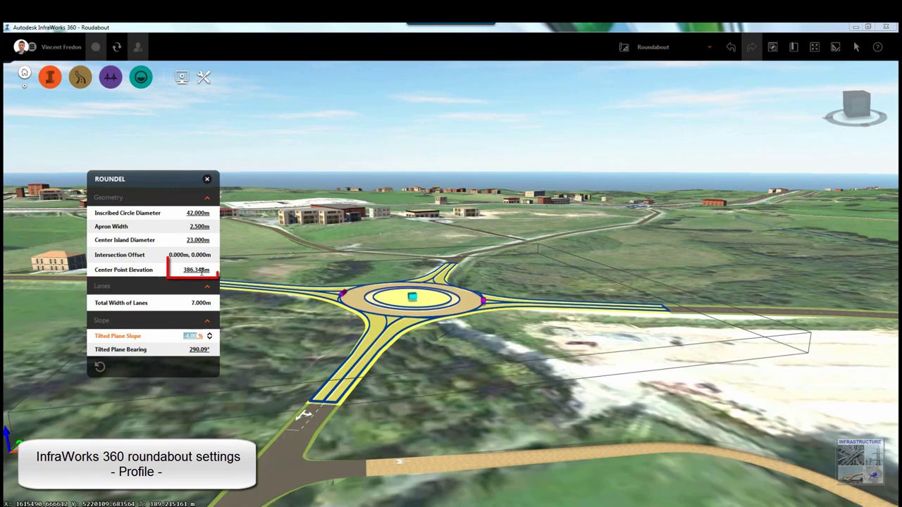
Set a new center point elevation for the roundabout and inspect the reshaped junction from another side.
left_click(202, 270)
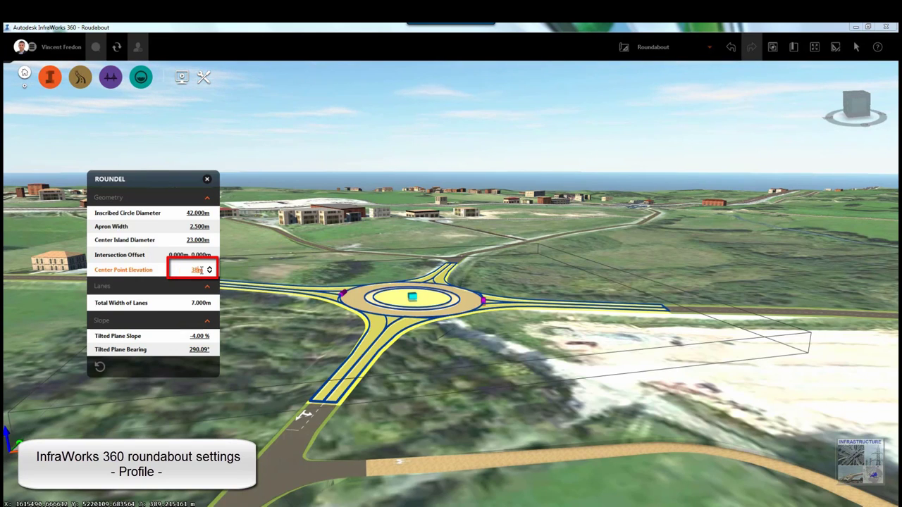
key("Return")
left_click(279, 330)
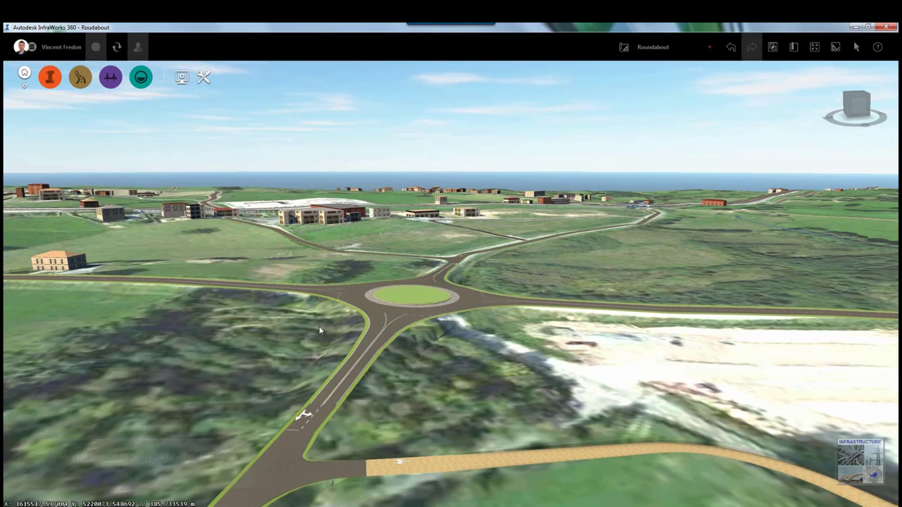
left_click_drag(319, 327, 375, 330)
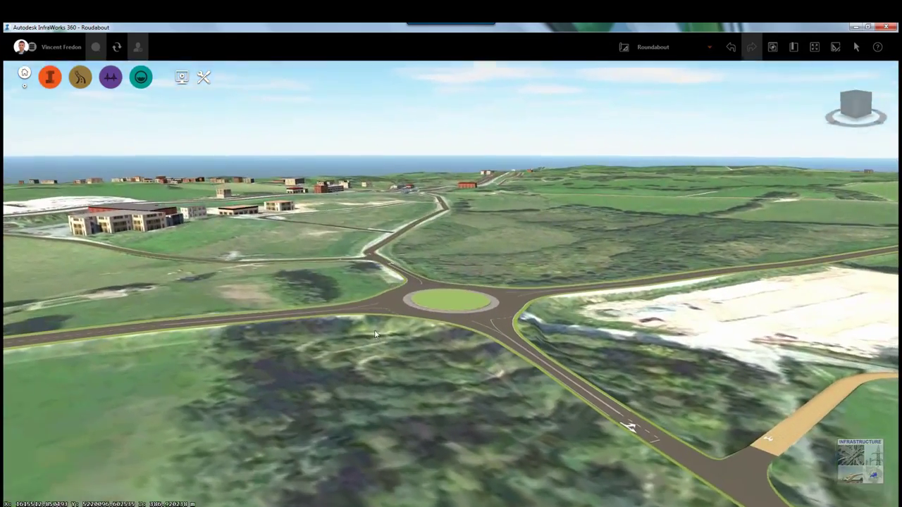
middle_click_drag(375, 334, 447, 358, "shift")
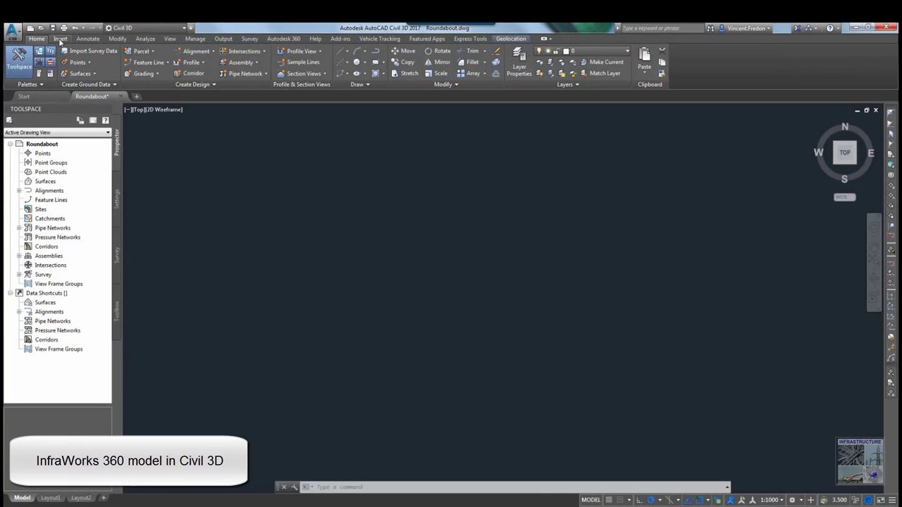
Switch to Civil 3D and load the Roudabout.sqlite file as the InfraWorks 360 model to open in Roundabout.dwg.
left_click(60, 39)
left_click(171, 62)
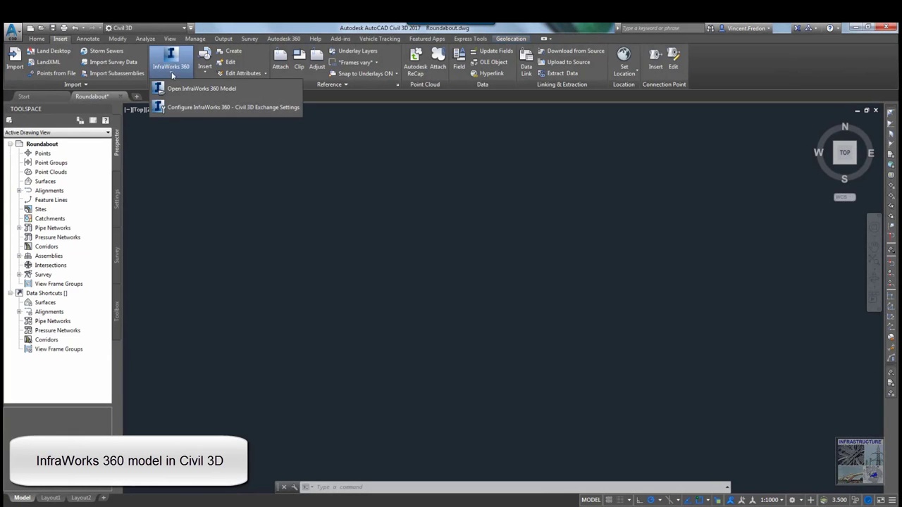
left_click(181, 88)
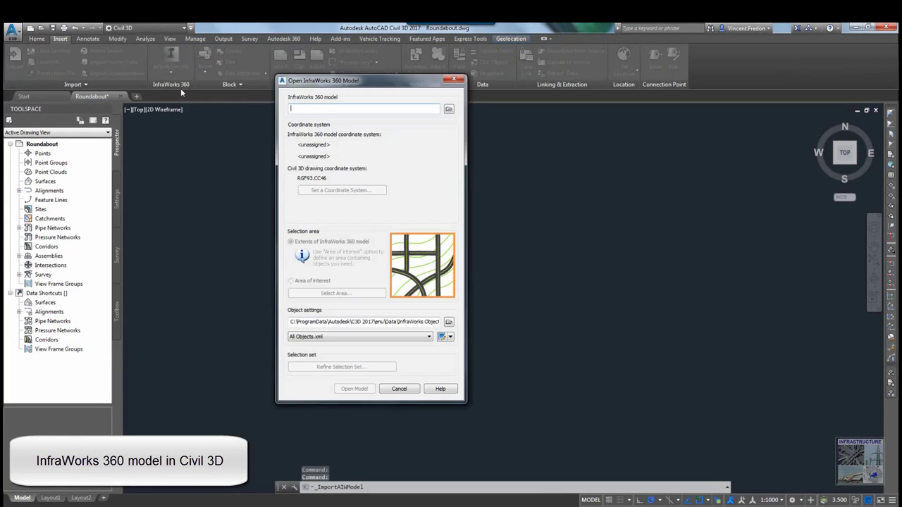
left_click(449, 111)
double_click(303, 178)
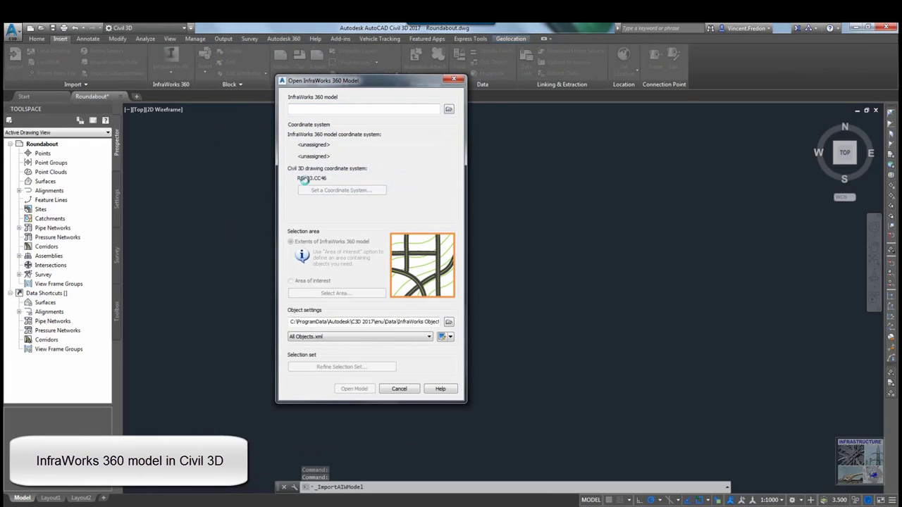
Limit the import to an area of interest, accept online map data, and outline a rectangular area northeast of the town centre.
left_click(307, 281)
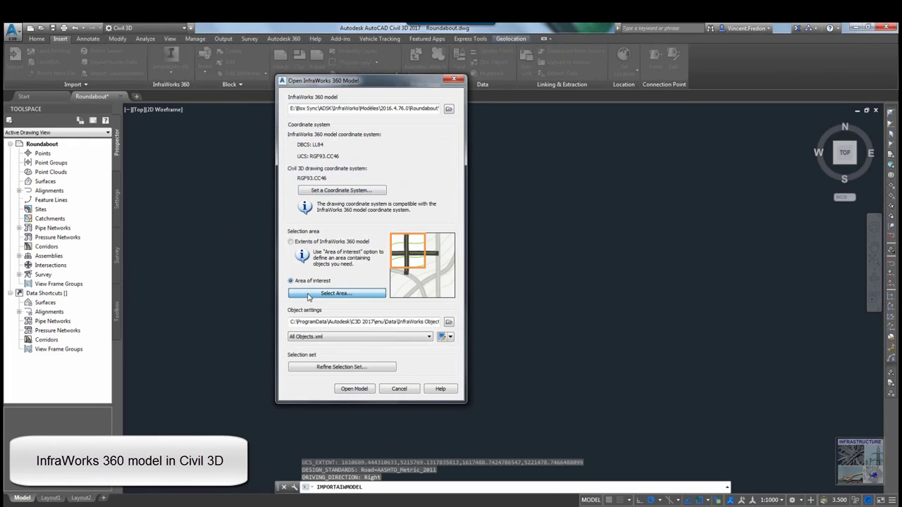
left_click(309, 293)
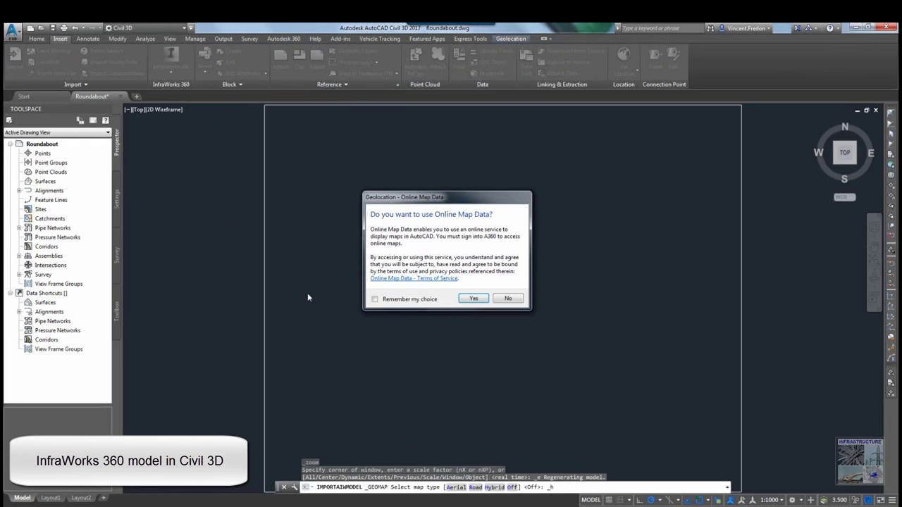
left_click(473, 299)
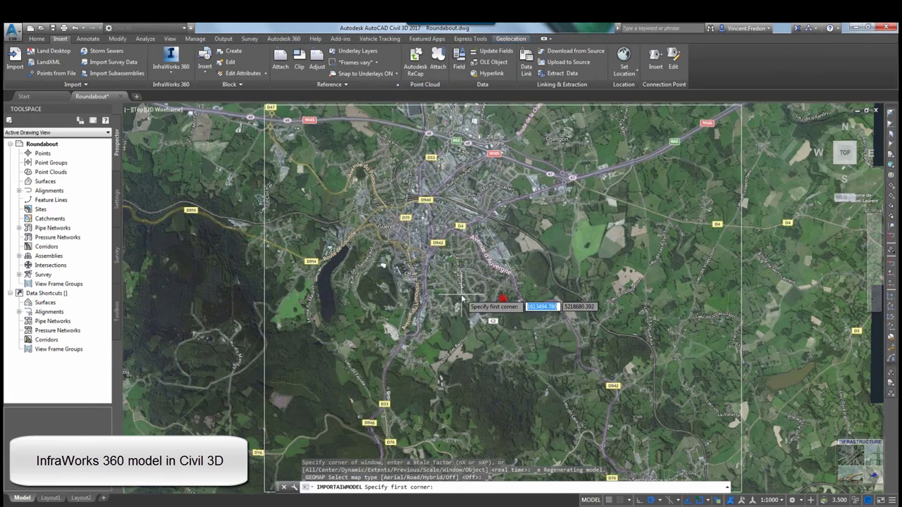
left_click(541, 166)
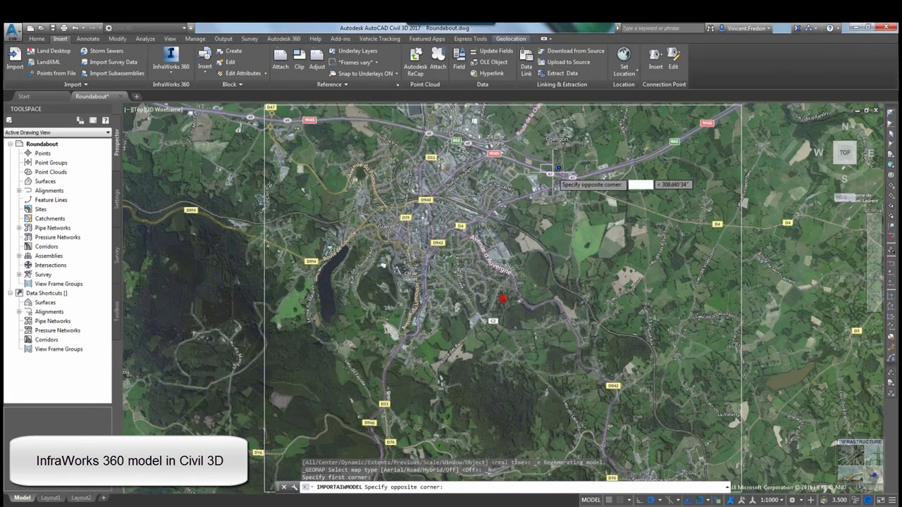
left_click(638, 225)
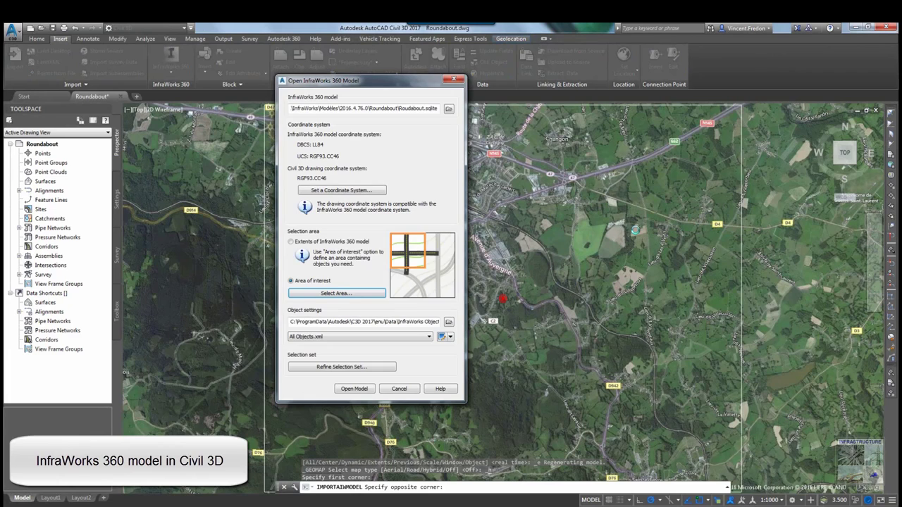
Check that roundabouts are included in the exchange settings and the refined selection set, and open the InfraWorks 360 model in the drawing.
left_click(442, 337)
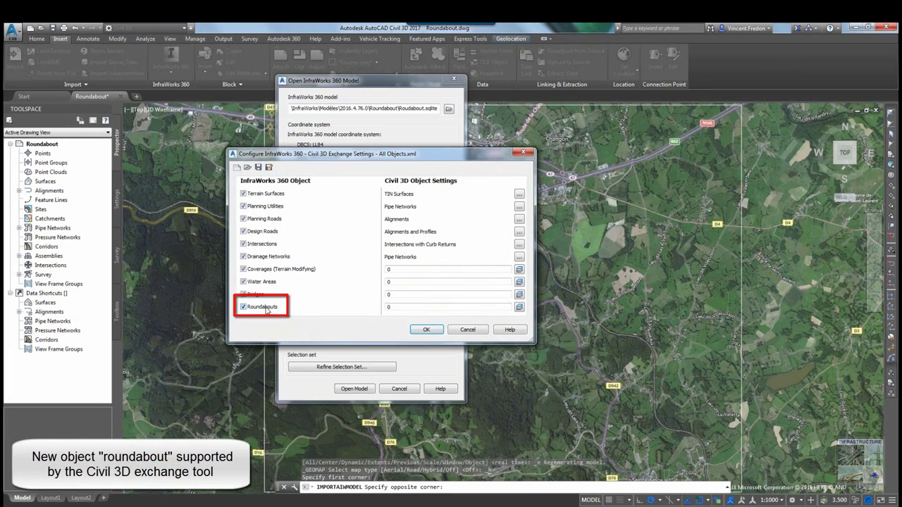
left_click(423, 330)
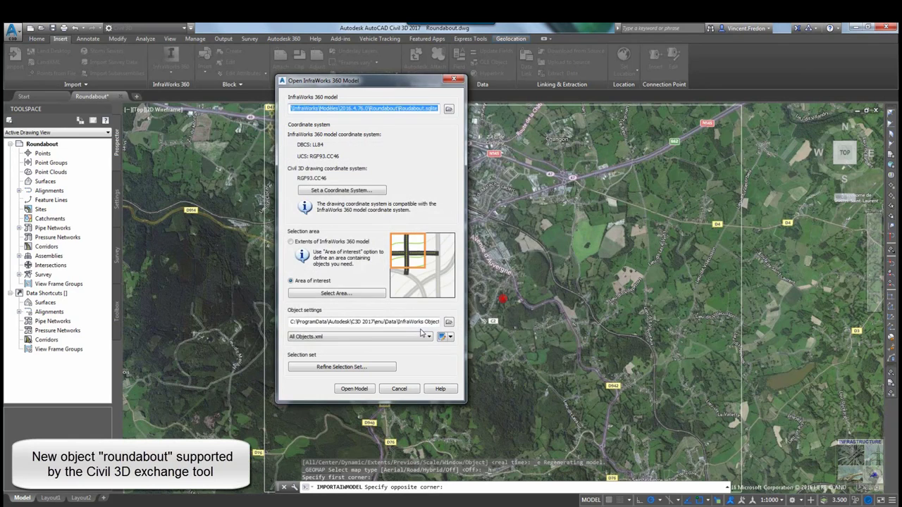
left_click(363, 367)
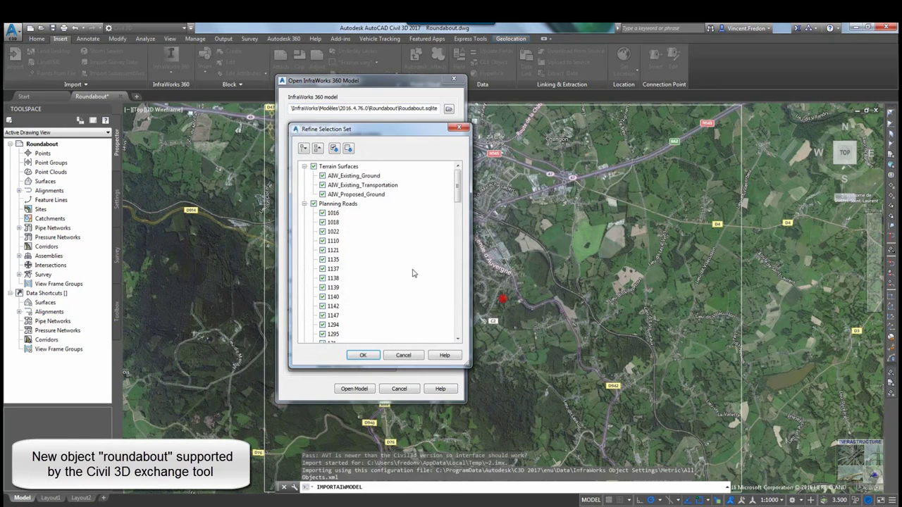
left_click_drag(459, 191, 452, 339)
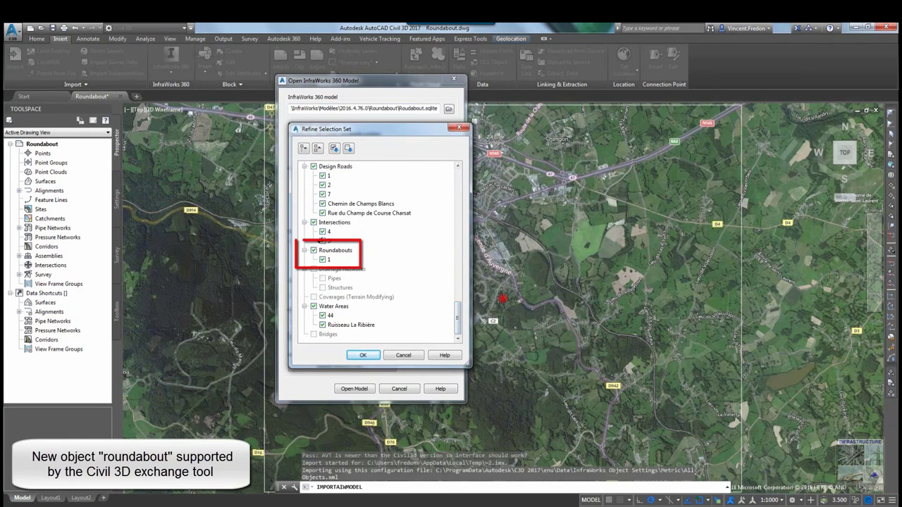
left_click(363, 355)
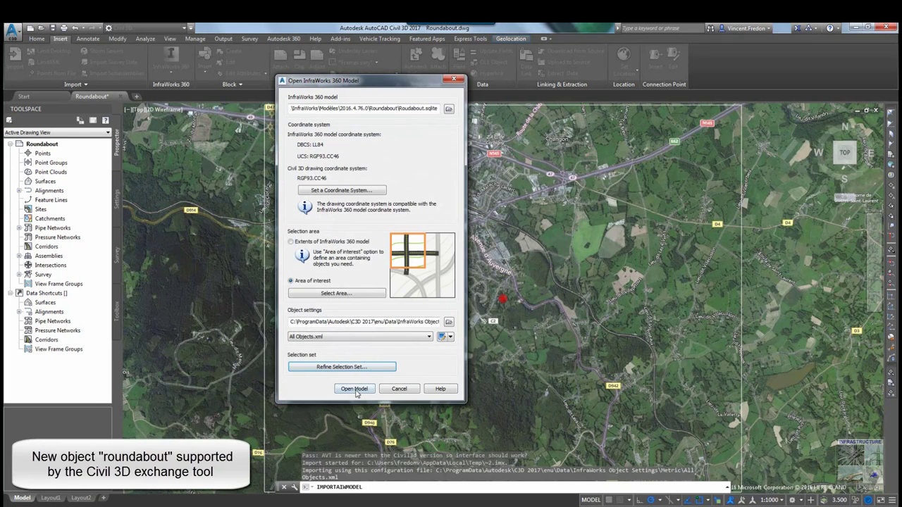
left_click(355, 389)
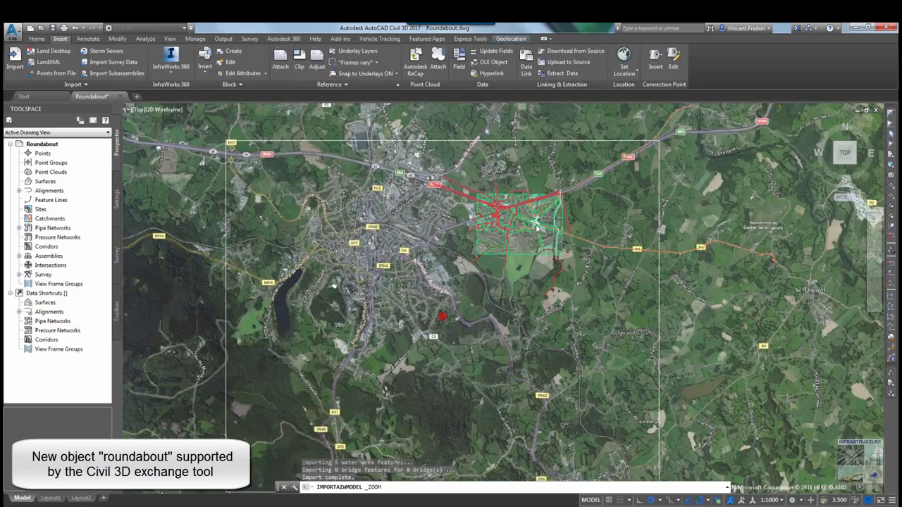
Turn off the online map behind the imported roundabout.
left_click(536, 228)
key("Escape")
key("Escape")
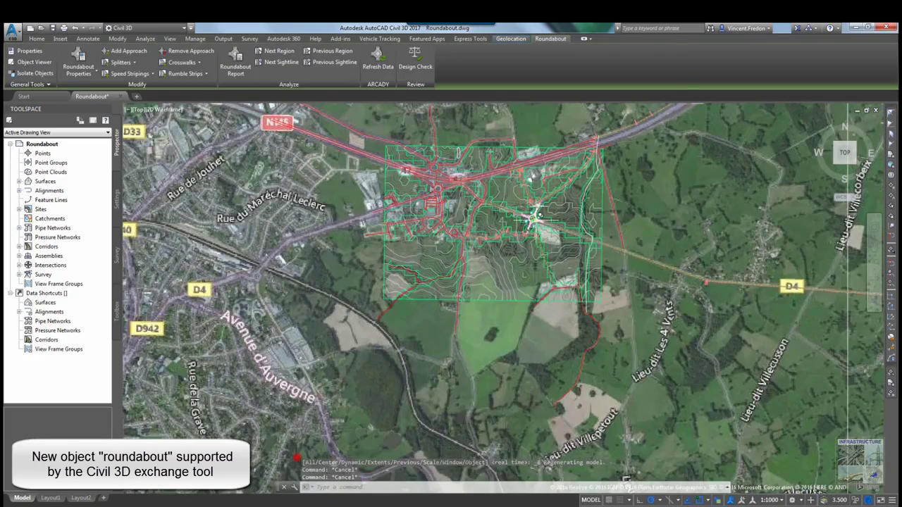
scroll(522, 243, "up", 6)
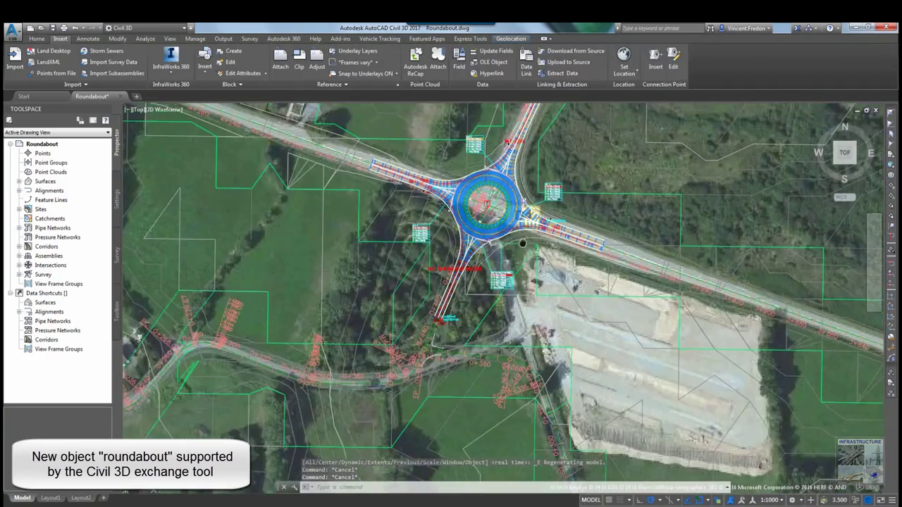
middle_click_drag(521, 243, 483, 329)
scroll(464, 312, "up", 2)
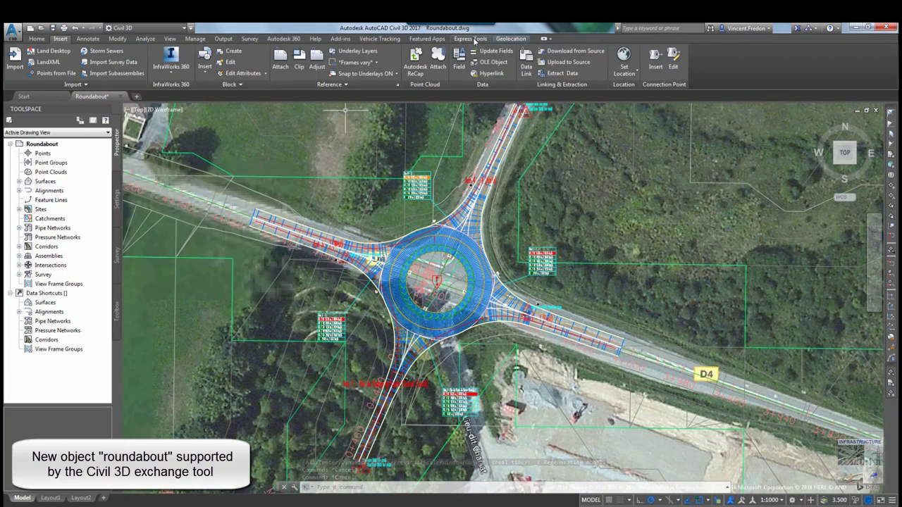
left_click(510, 38)
left_click(167, 73)
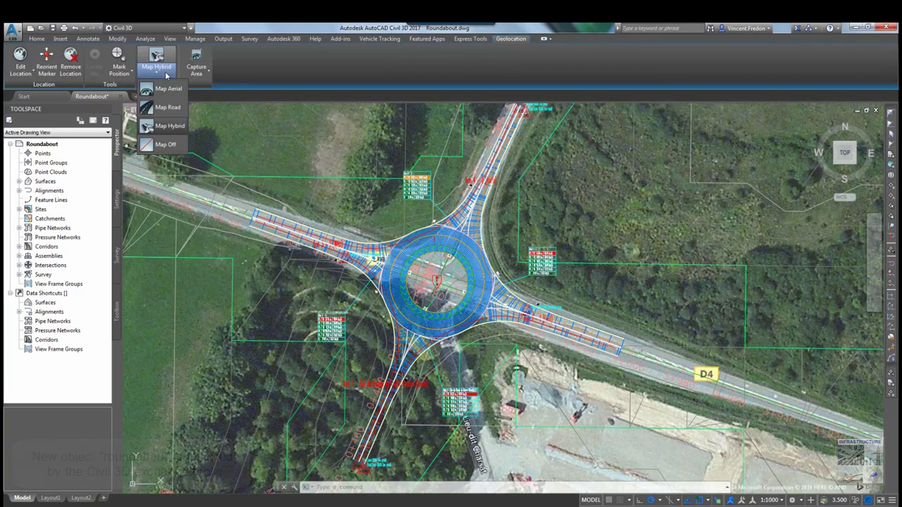
left_click(167, 145)
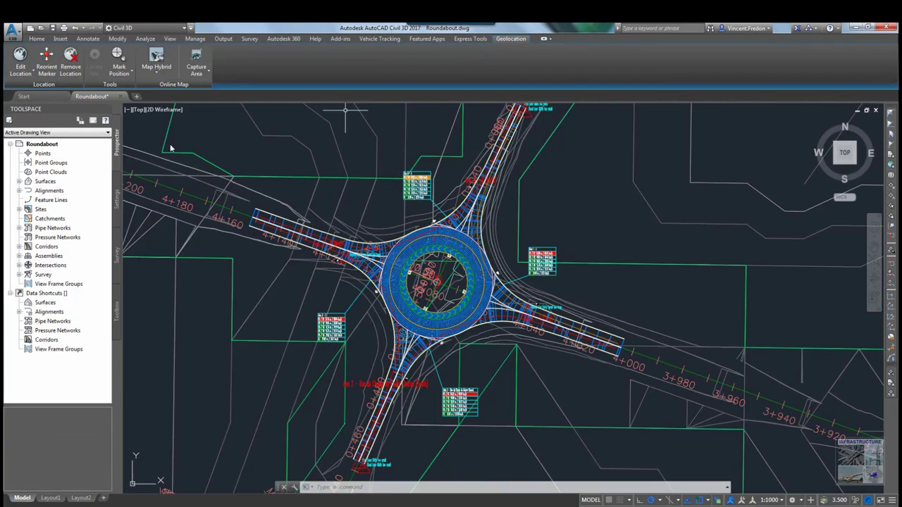
Select the Vehicle Tracking junction, open its roundabout properties and look up the design standard used in the standards library.
left_click(19, 182)
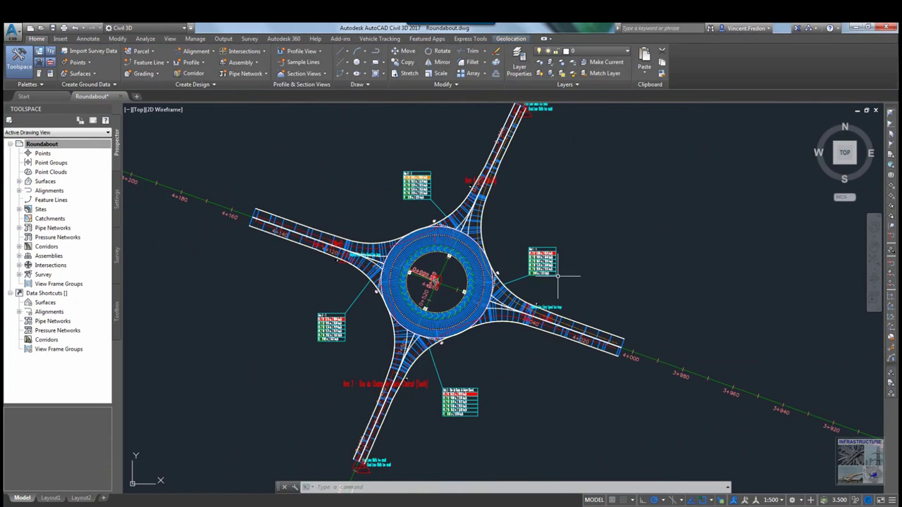
left_click(365, 240)
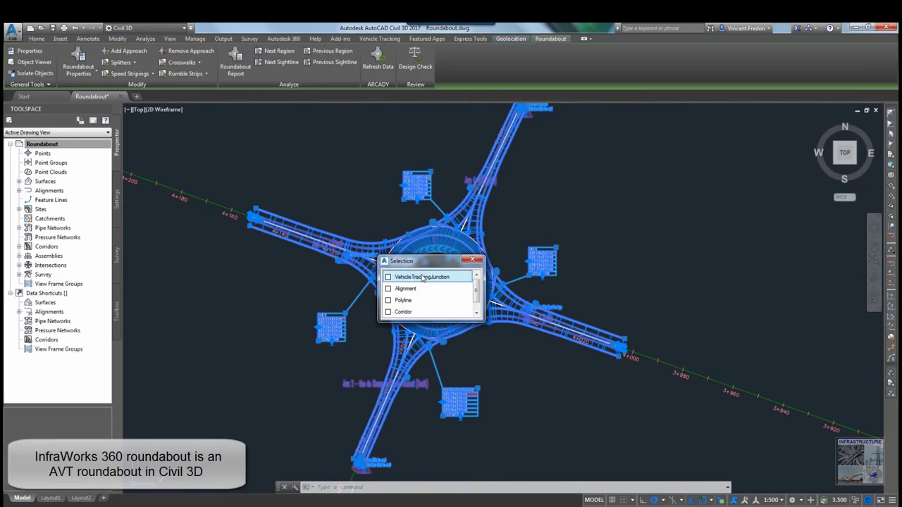
left_click(422, 277)
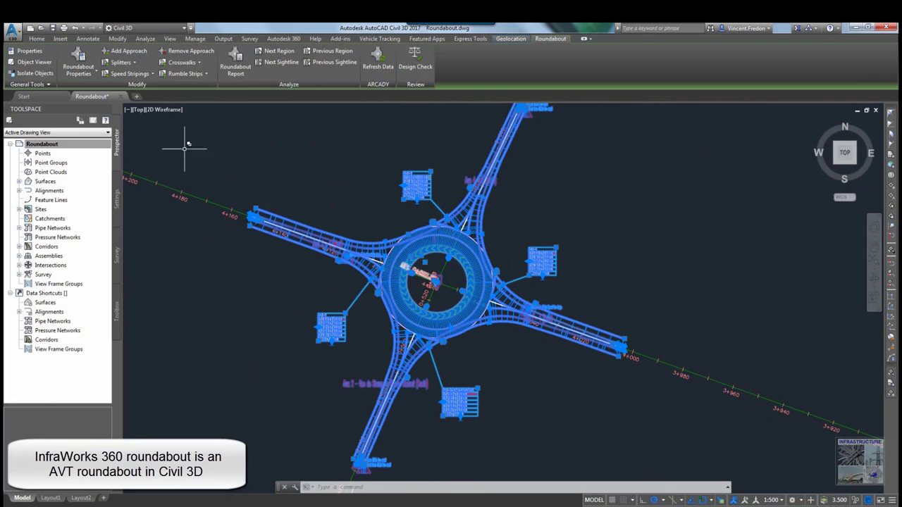
left_click(79, 57)
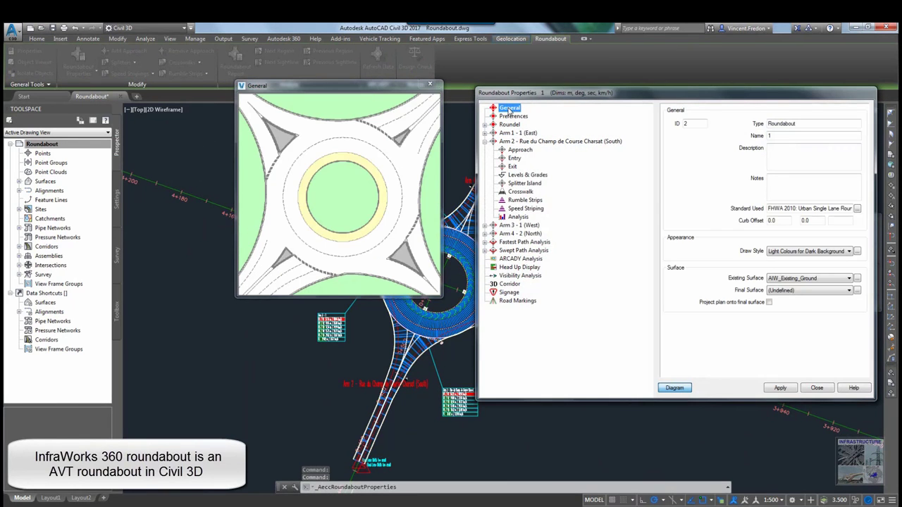
left_click(856, 208)
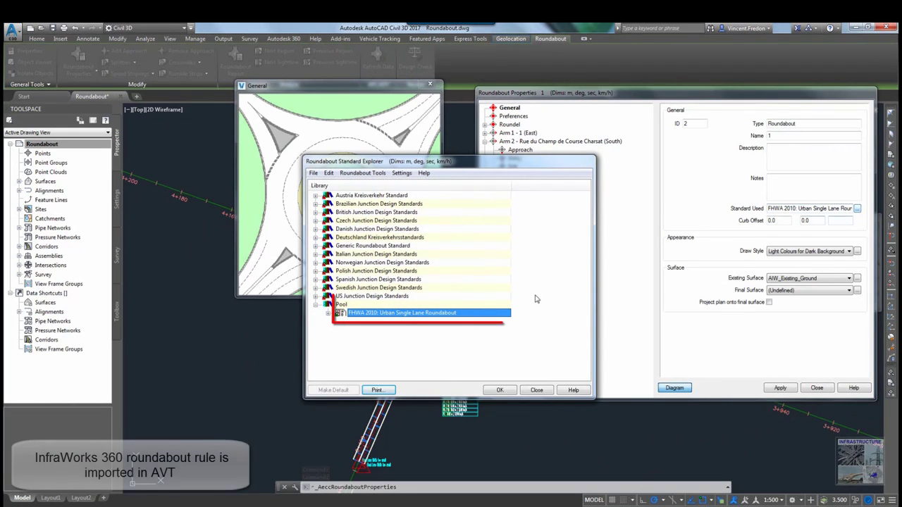
left_click(500, 390)
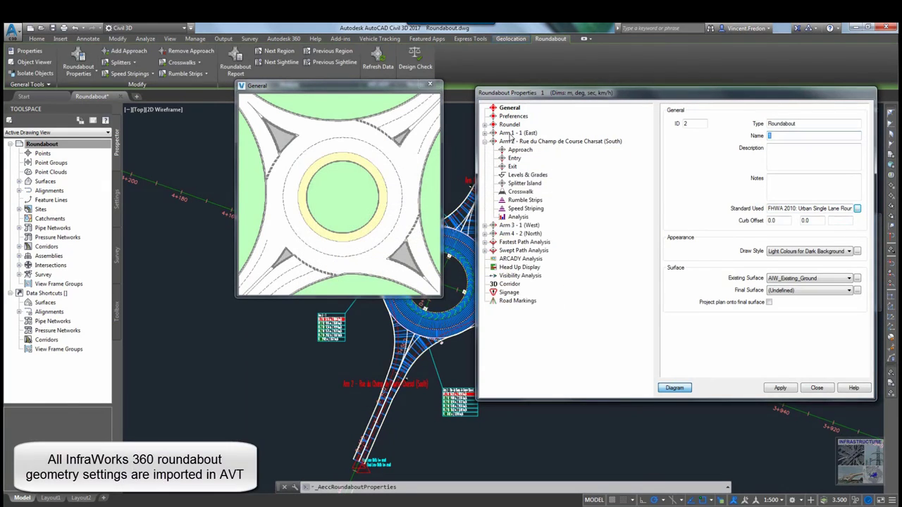
Examine the roundel's inscribed circle diameter, elevation at center and overall cross slope.
left_click(485, 125)
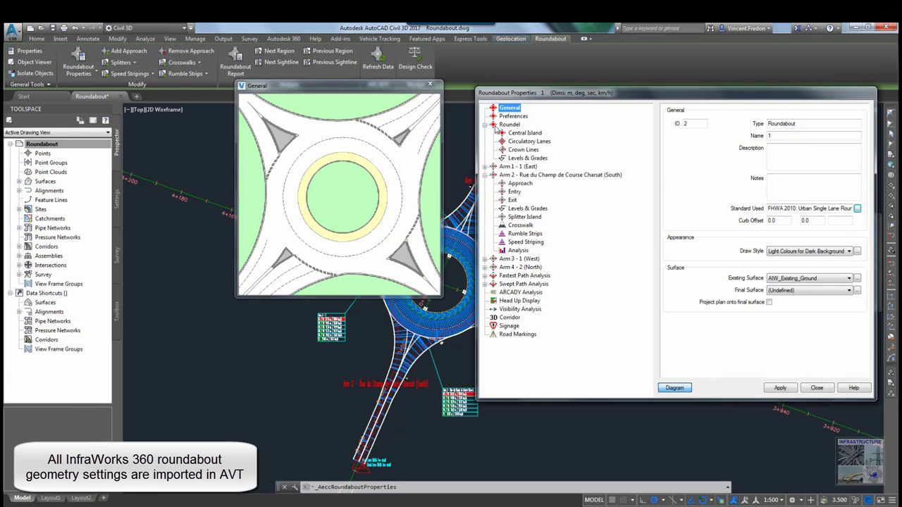
left_click(524, 134)
left_click(775, 147)
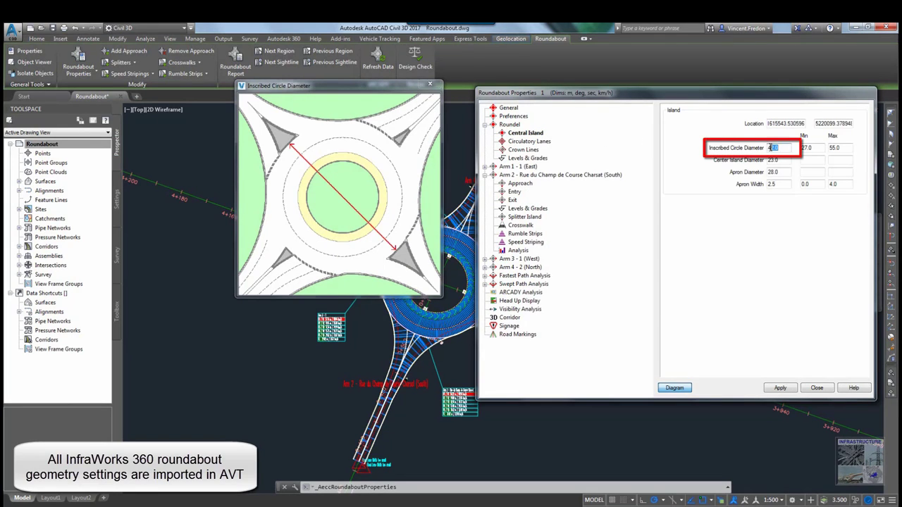
left_click(518, 159)
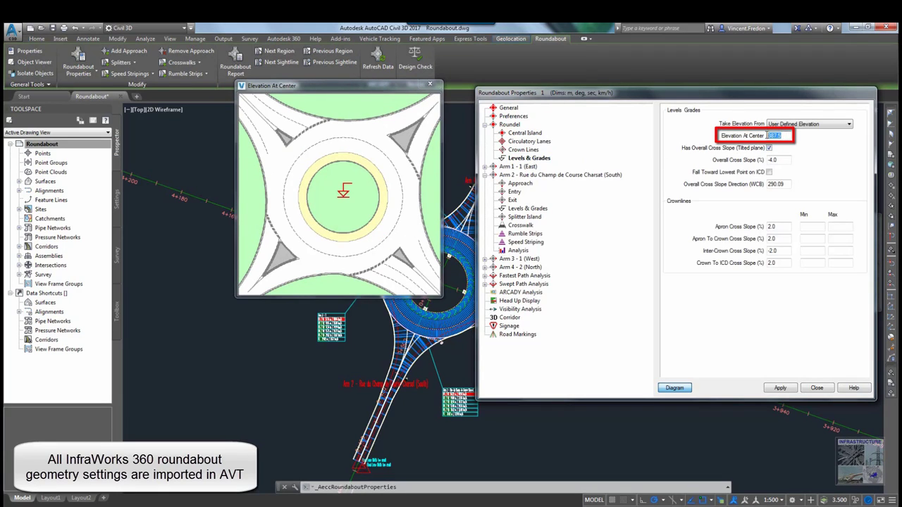
left_click(785, 159)
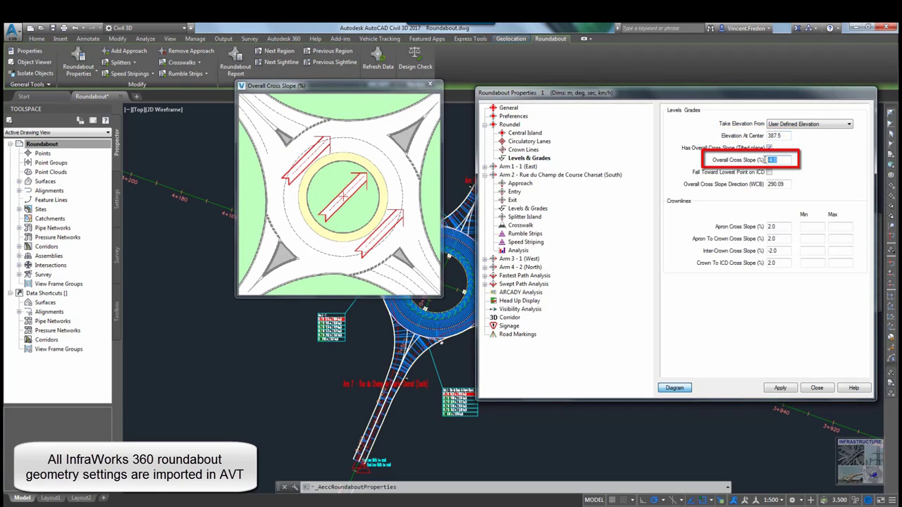
Examine the approaching lane width of the roundabout's east arm.
left_click(519, 166)
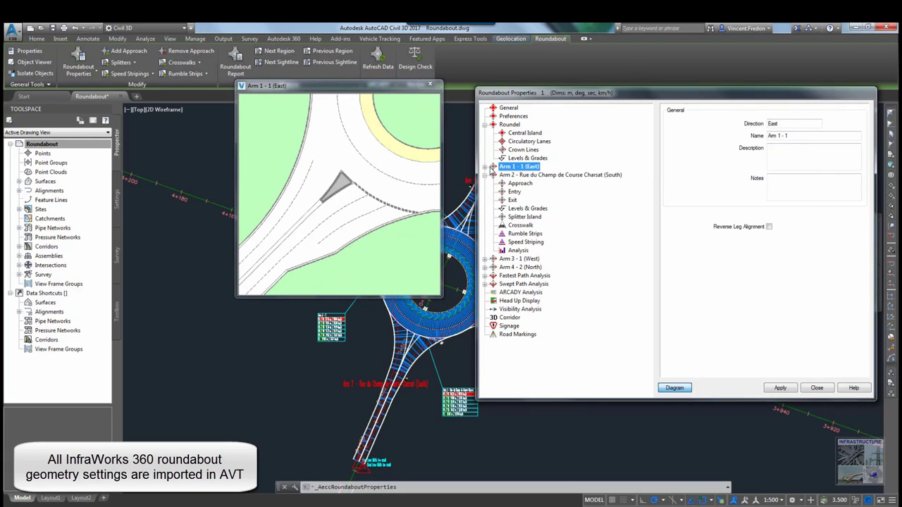
left_click(485, 174)
left_click(485, 167)
left_click(521, 175)
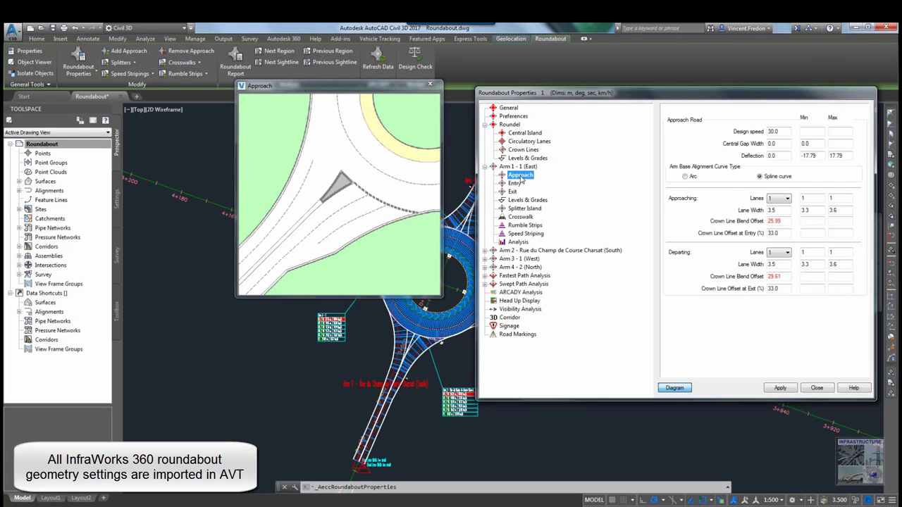
left_click(778, 210)
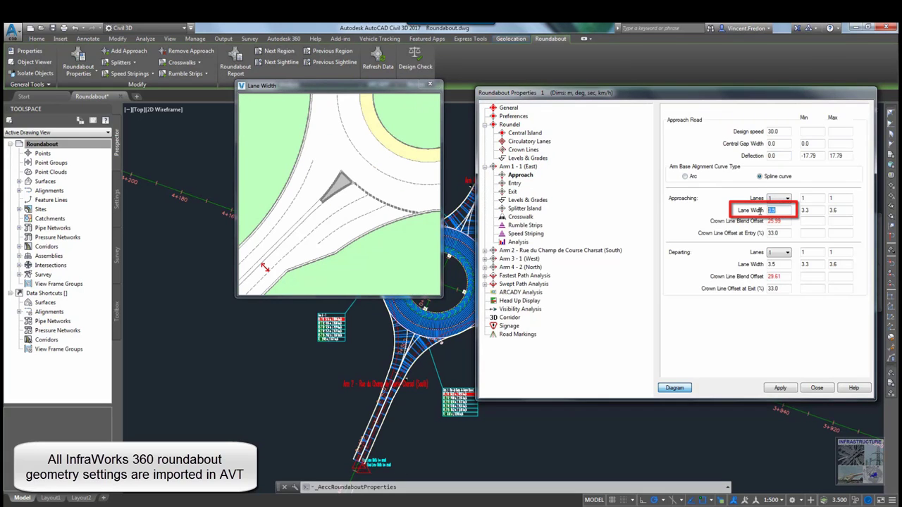
Examine the approaching lane width of the roundabout's south arm and close the roundabout properties.
left_click(484, 167)
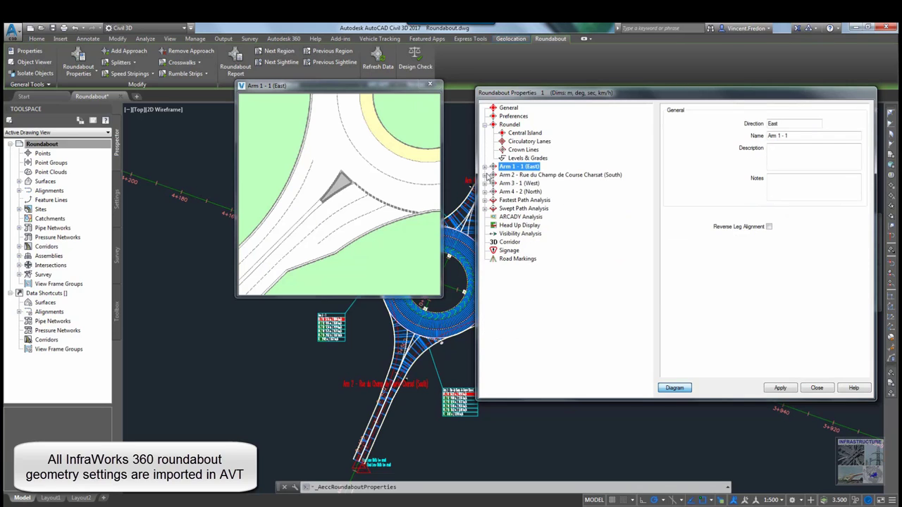
left_click(484, 174)
left_click(519, 183)
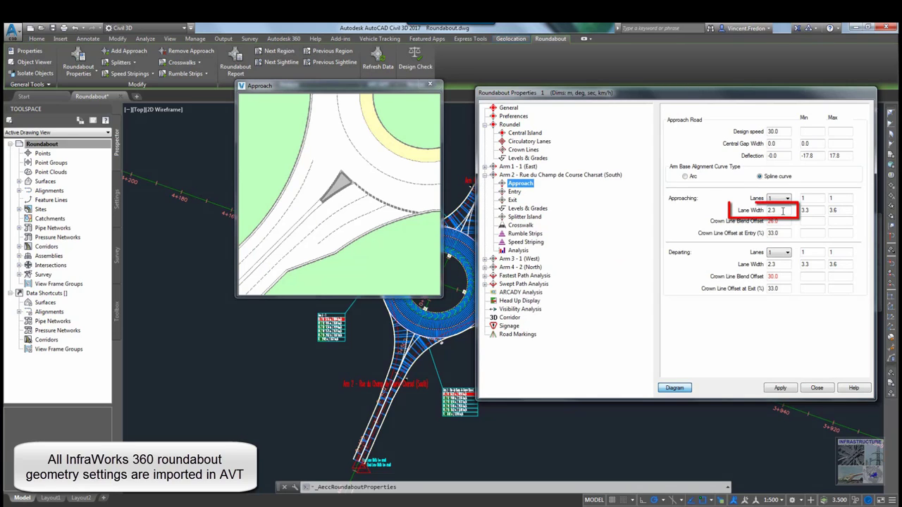
left_click(778, 210)
type("2.3")
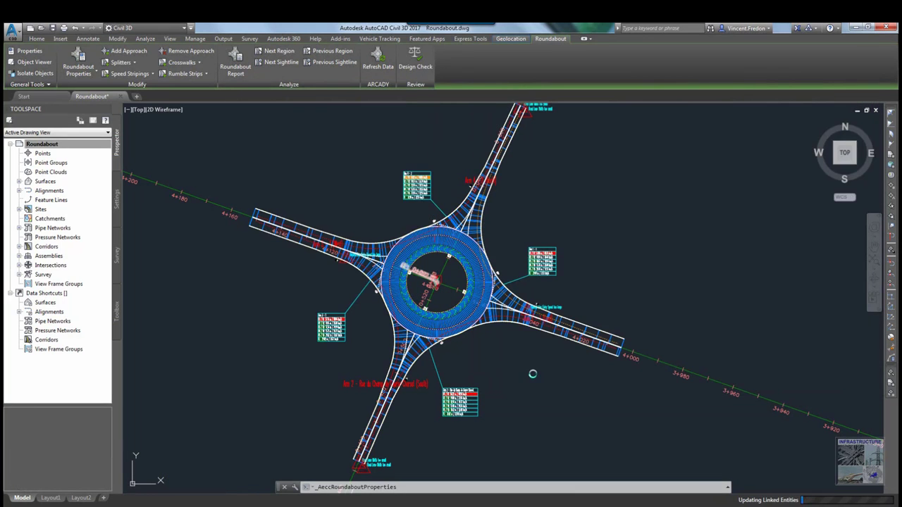
left_click(19, 246)
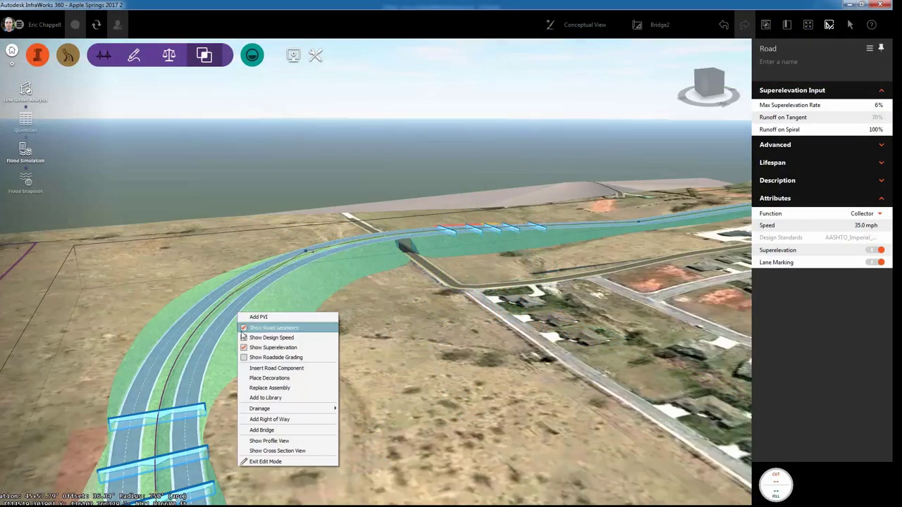
Switch to InfraWorks 360 and add a bridge about 1241 ft long along the curved divided road, spanning the crossing side road.
left_click(261, 430)
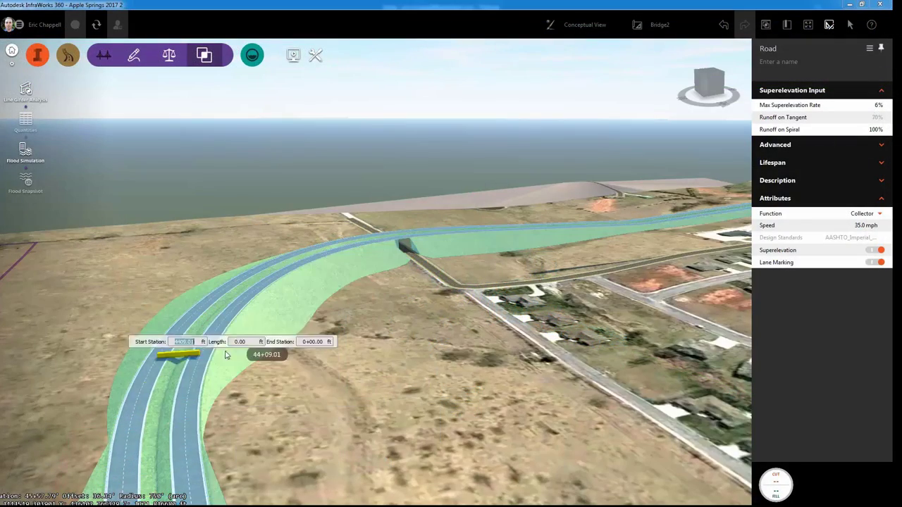
left_click(228, 357)
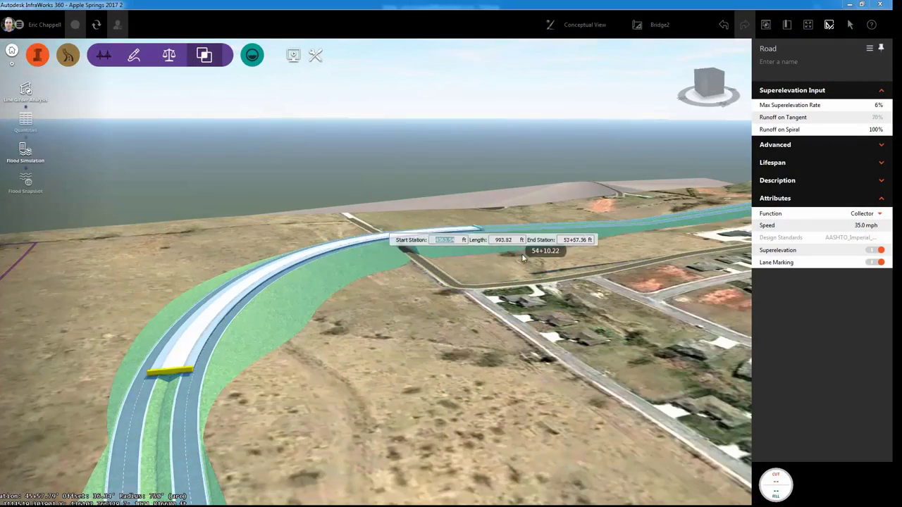
left_click(558, 243)
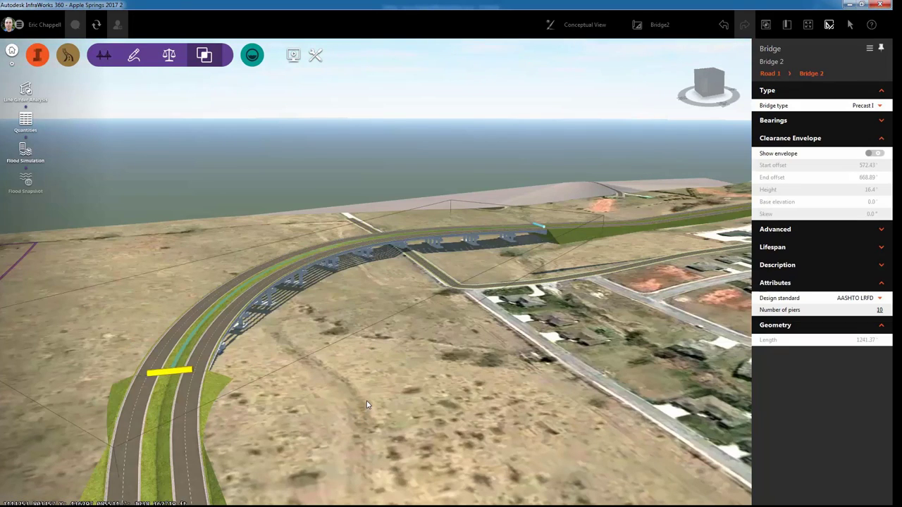
Replace the road assembly over the full length of the new bridge with the custom Bridge with Paved Median assembly.
scroll(170, 457, "up", 3)
left_click_drag(171, 458, 206, 446)
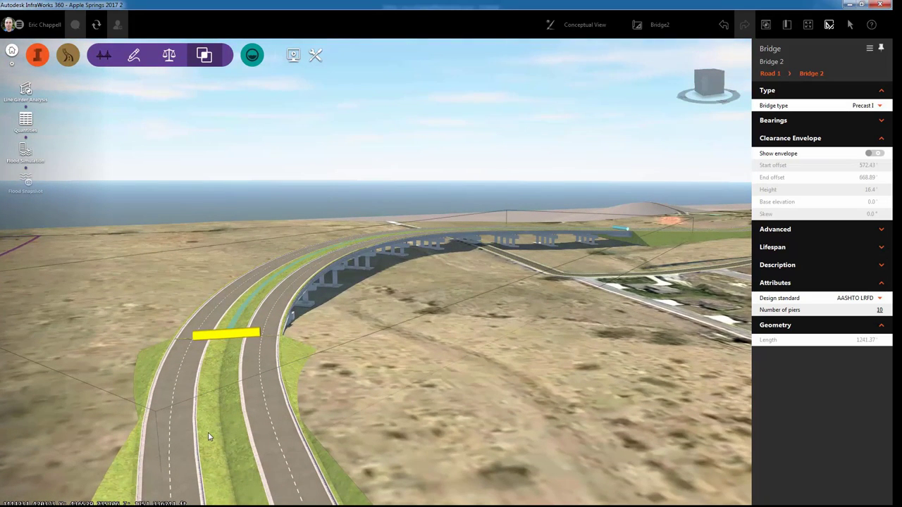
right_click(381, 263)
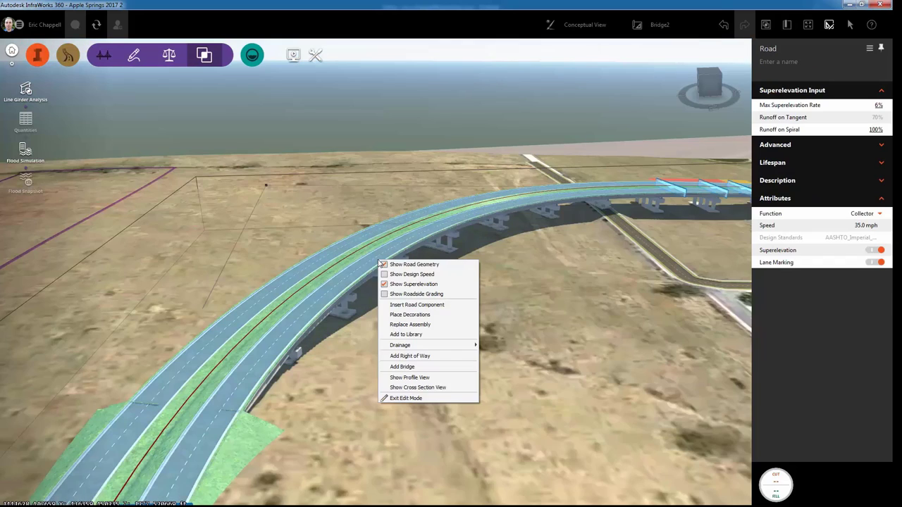
left_click(427, 326)
double_click(121, 361)
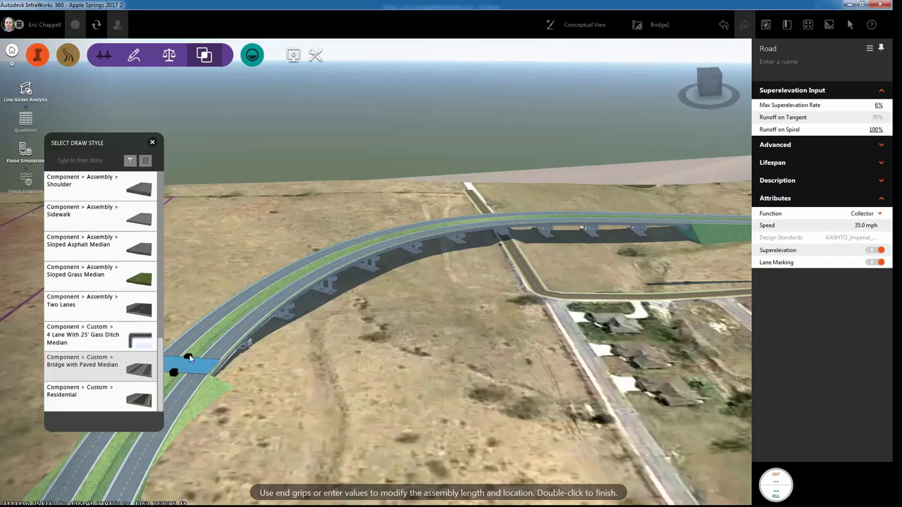
left_click_drag(187, 355, 689, 236)
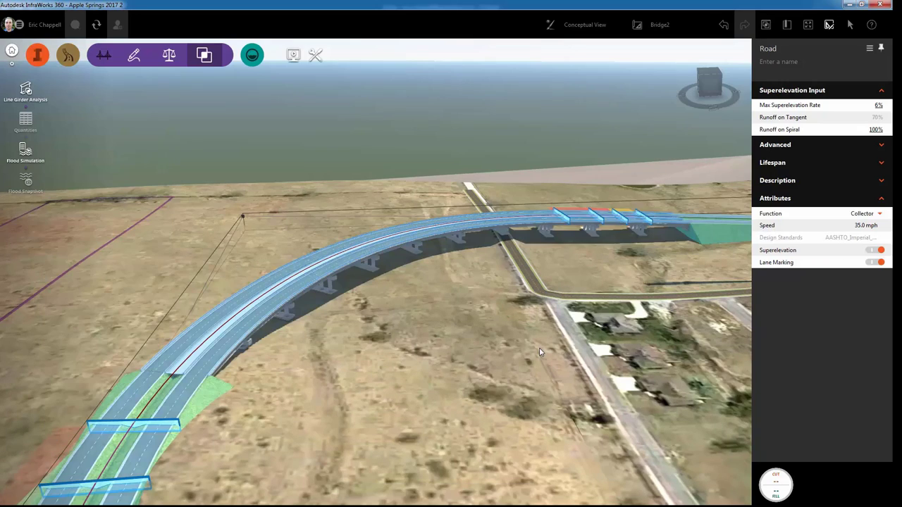
Show the cross section view of the bridge road and move the section plane along the curve to examine its superelevation.
key("Escape")
scroll(190, 340, "up", 5)
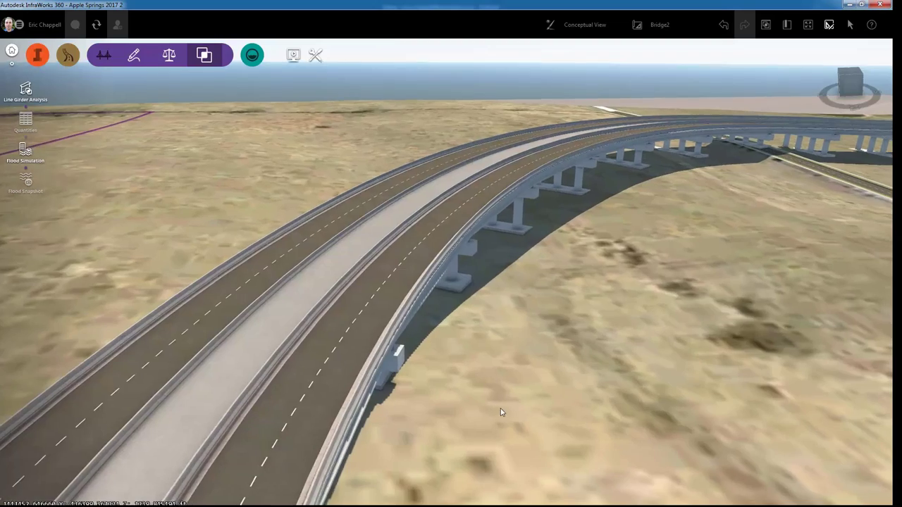
left_click_drag(501, 411, 513, 398)
left_click(284, 273)
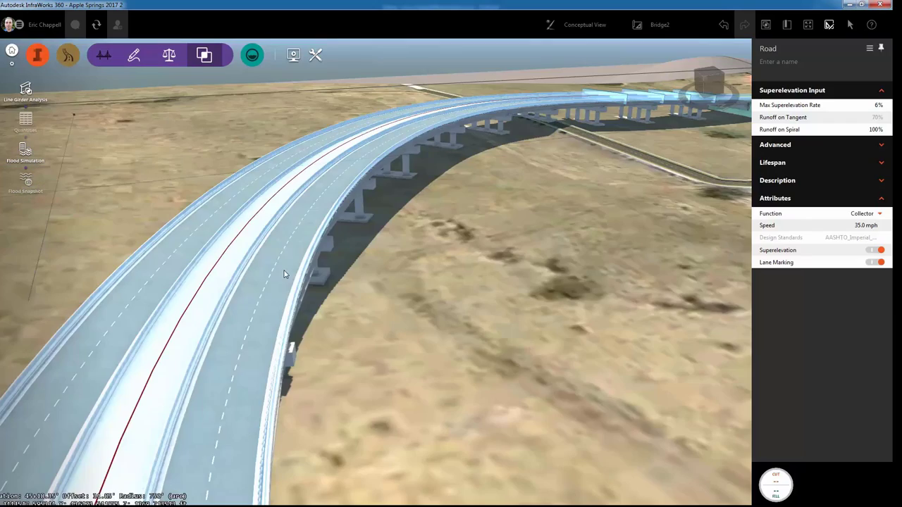
right_click(284, 272)
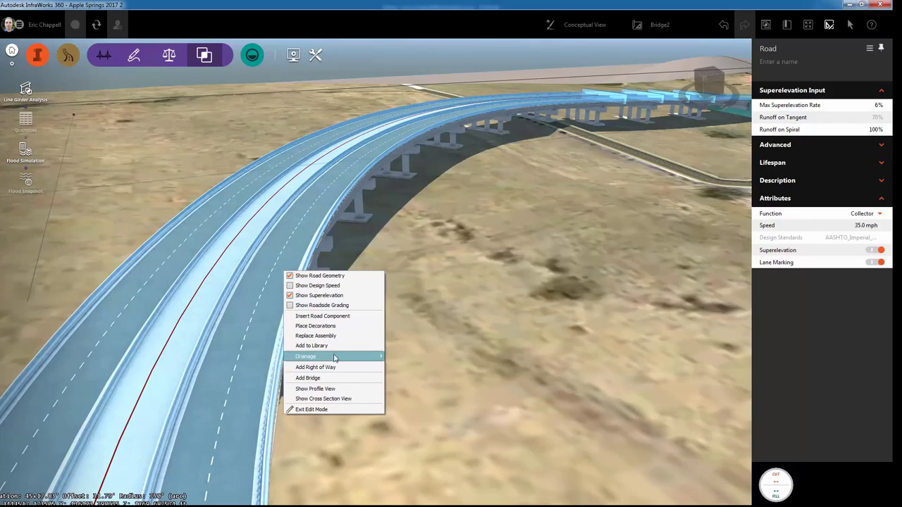
left_click(322, 399)
scroll(316, 376, "down", 4)
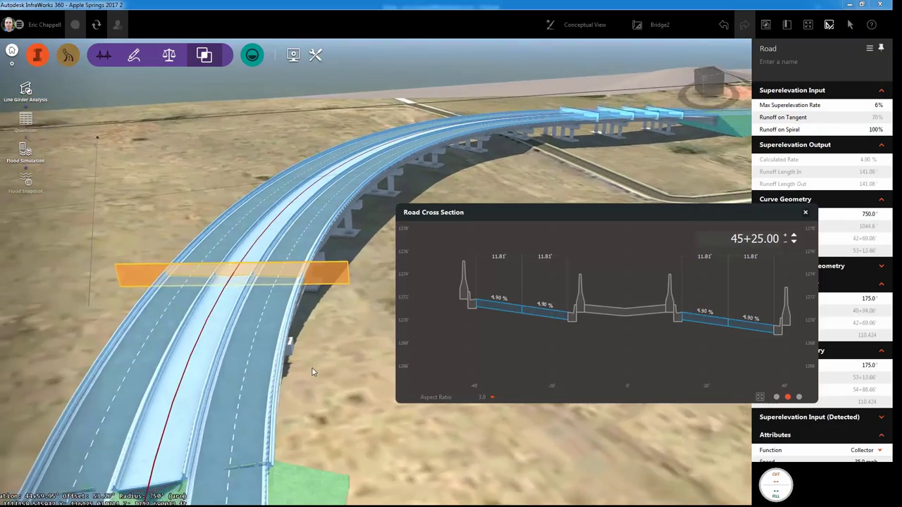
left_click_drag(320, 304, 285, 428)
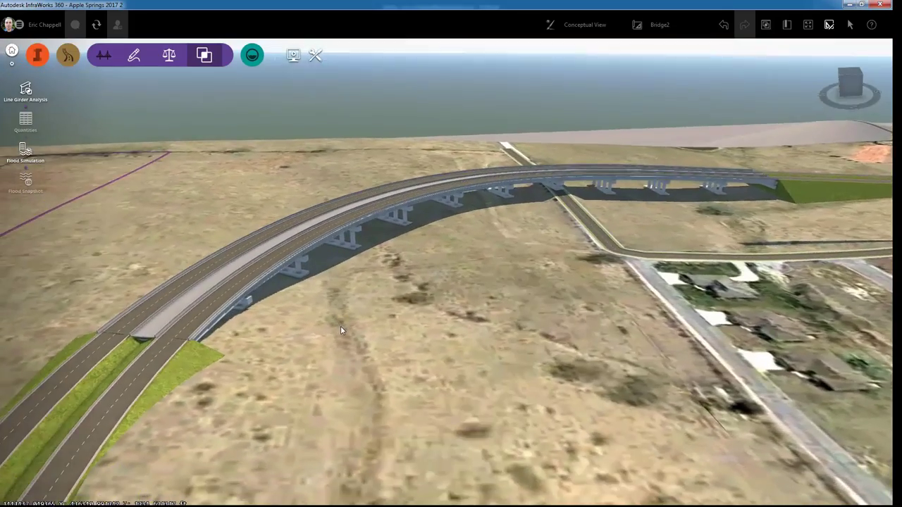
Turn on component display for the curved bridge, show its deck, and toggle the road component's visibility.
scroll(401, 229, "up", 3)
middle_click_drag(435, 306, 445, 407)
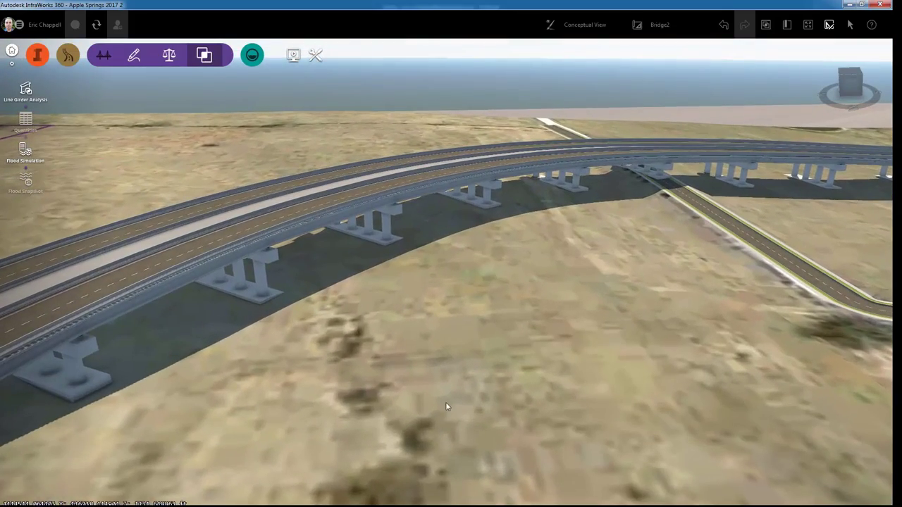
scroll(448, 400, "down", 4)
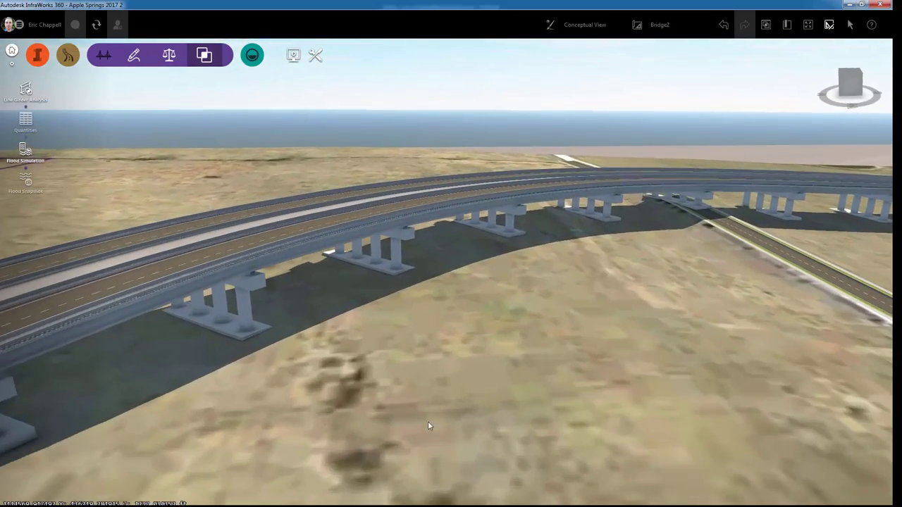
left_click_drag(424, 338, 426, 323)
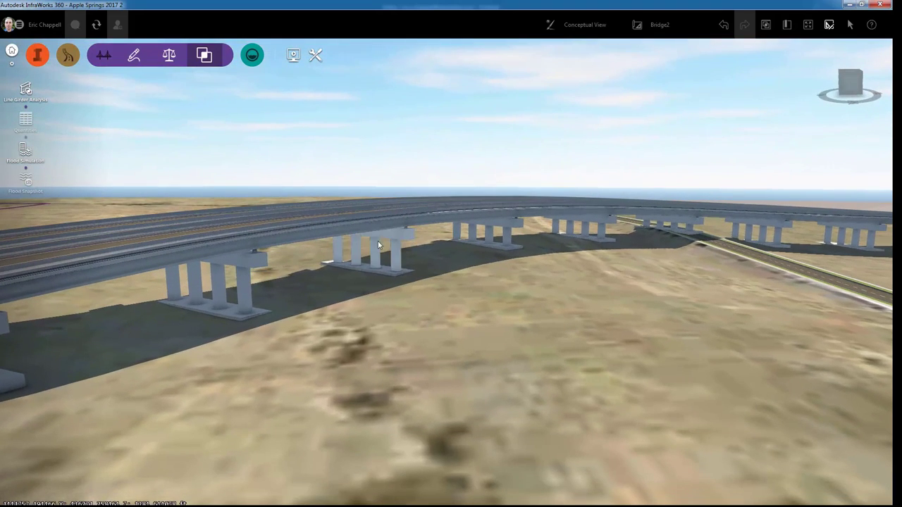
left_click(376, 231)
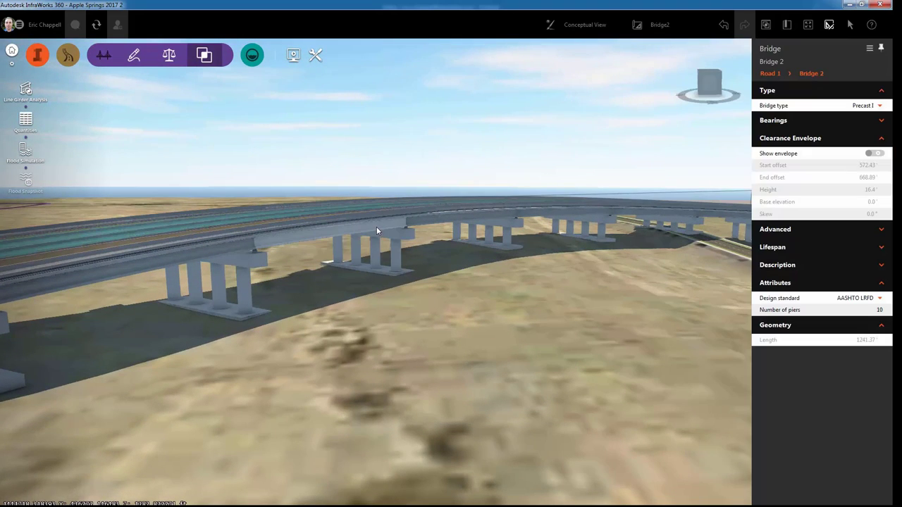
right_click(376, 226)
left_click(389, 233)
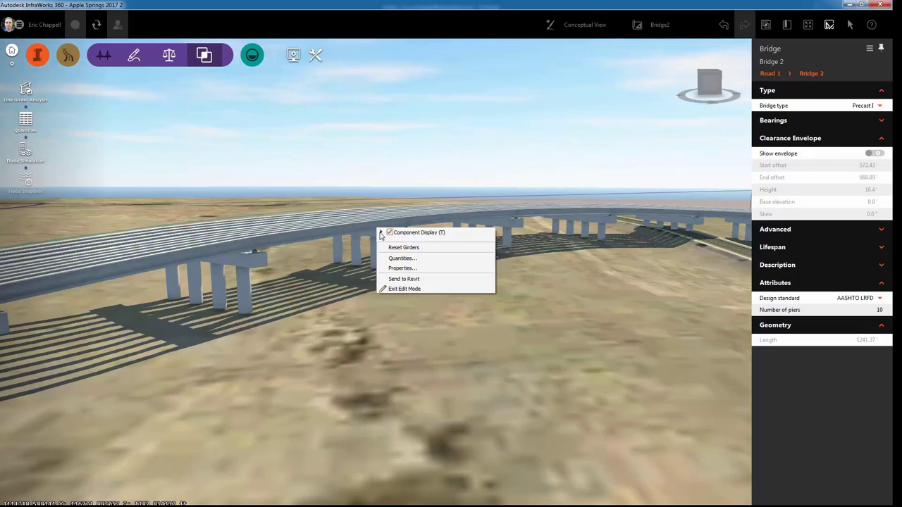
left_click(382, 233)
left_click(399, 251)
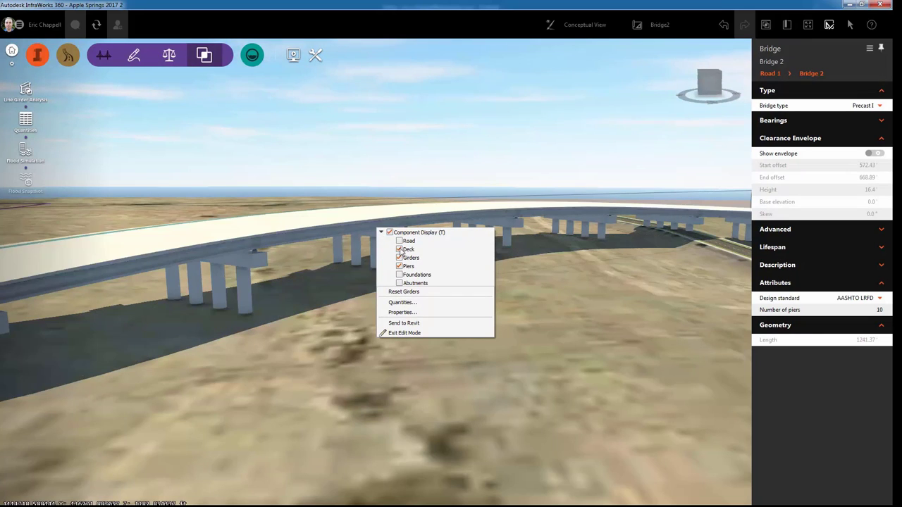
left_click(401, 242)
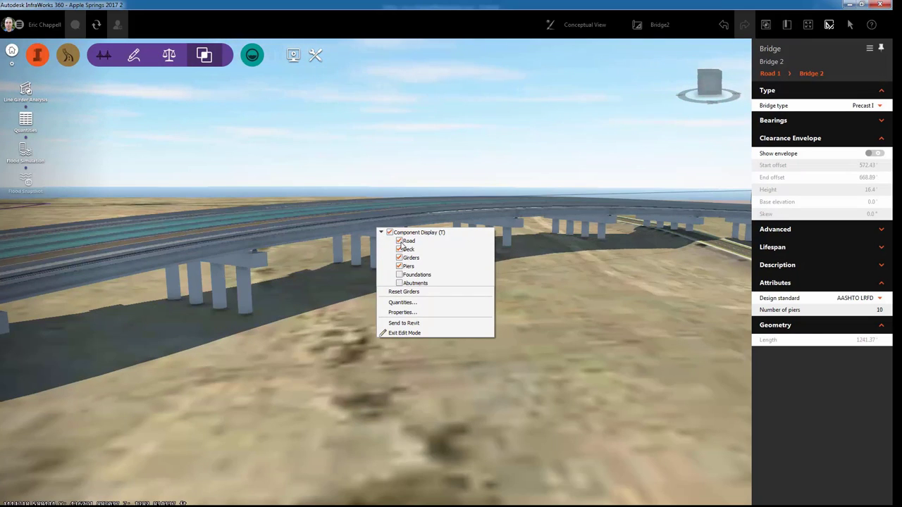
left_click(399, 241)
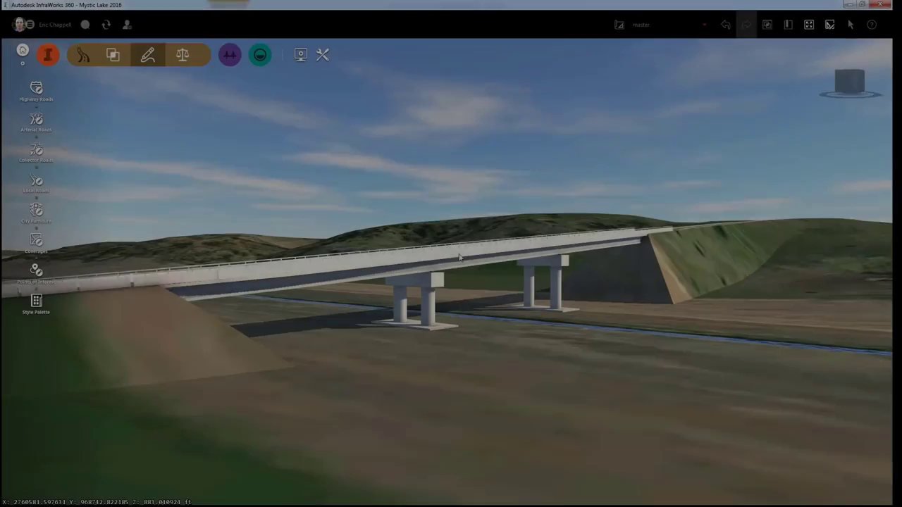
Switch to the Mystic Lake 2016 model, send its two-pier bridge to Revit, and maximize the Revit window.
left_click(459, 257)
left_click(459, 257)
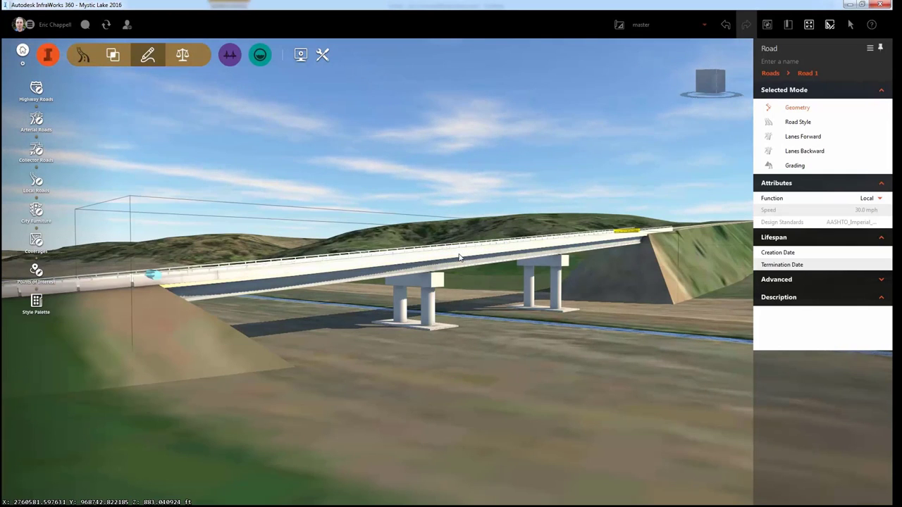
right_click(459, 258)
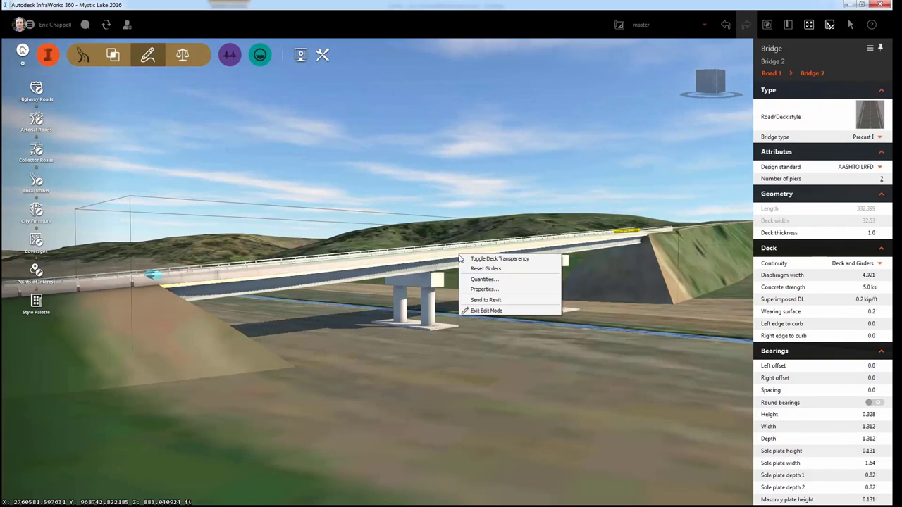
left_click(485, 301)
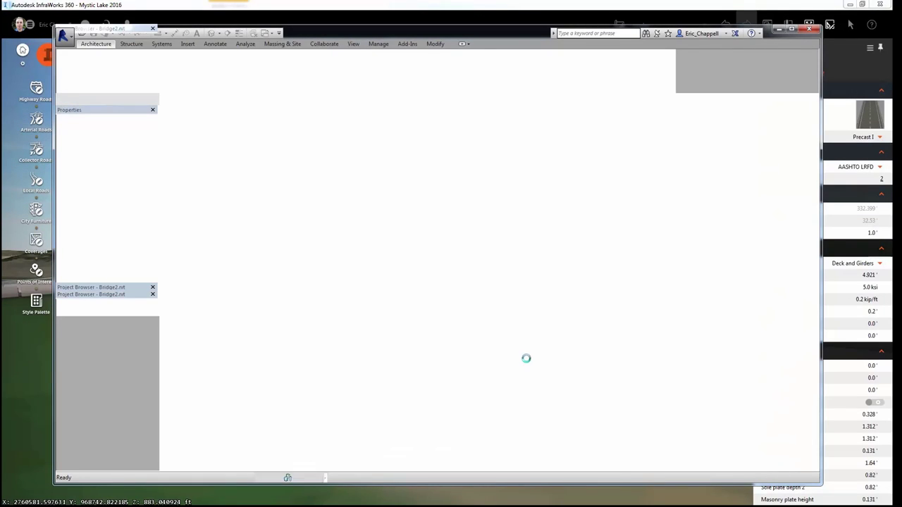
left_click(791, 29)
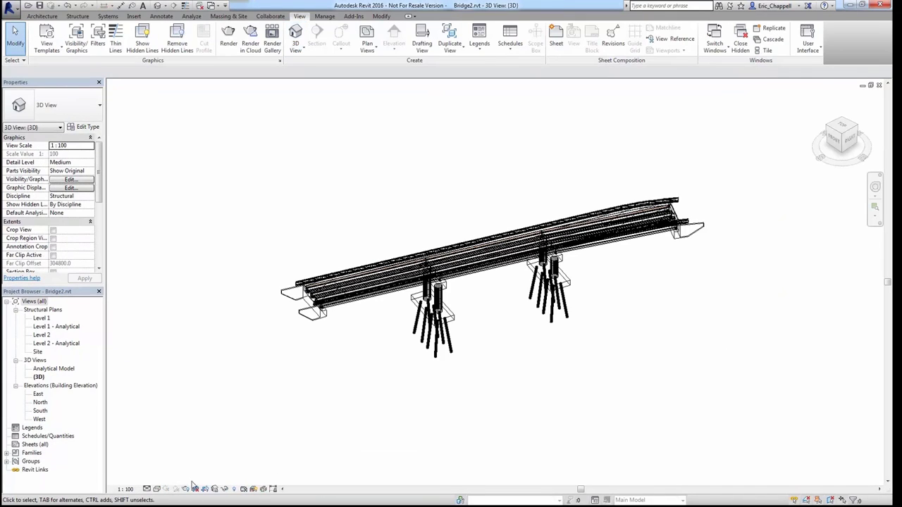
Display the bridge's 3D view with shaded surfaces and examine the girder joint above the near pier cap.
left_click(156, 489)
left_click(176, 470)
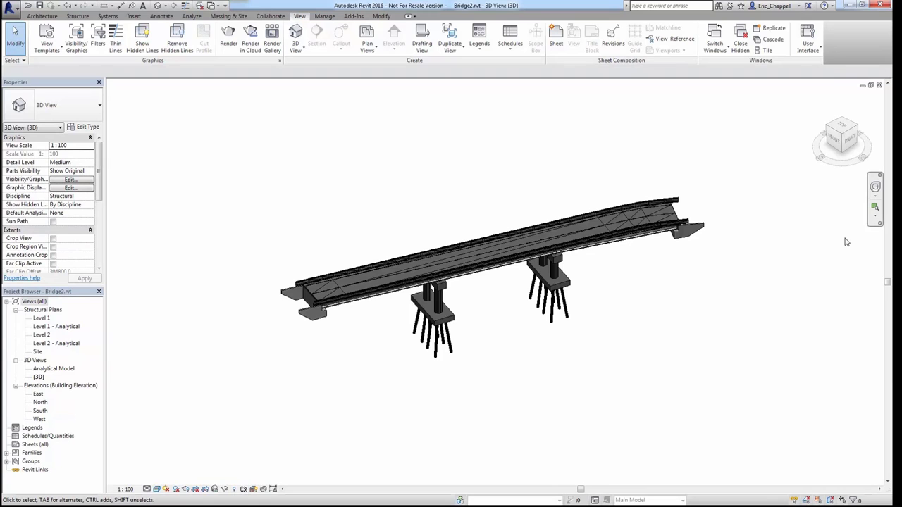
mouse_move(843, 159)
left_mouse_down()
mouse_move(834, 141)
mouse_move(850, 118)
mouse_move(842, 139)
left_mouse_up()
scroll(477, 316, "up", 4)
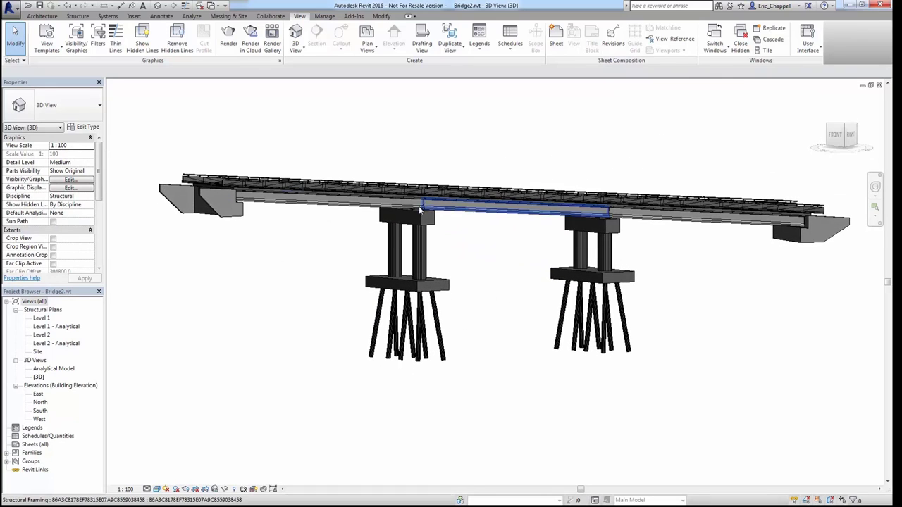
scroll(417, 208, "up", 2)
scroll(425, 213, "up", 5)
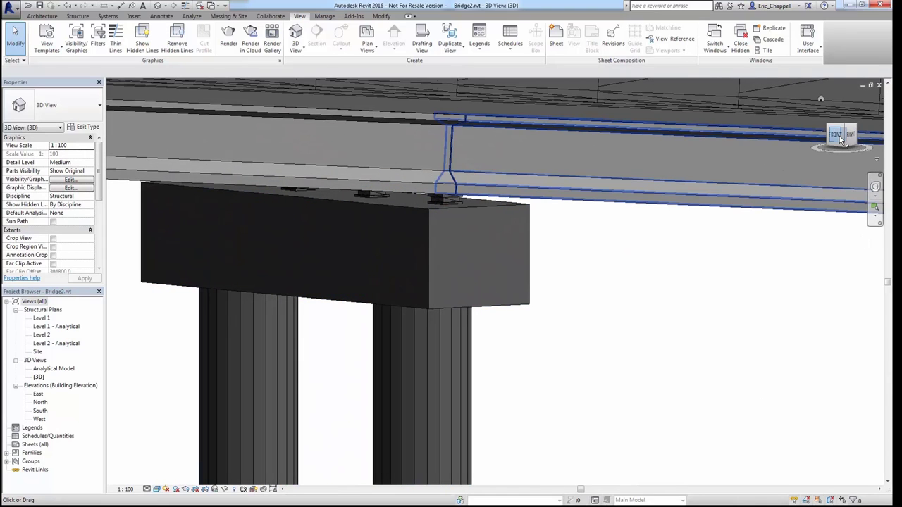
left_click_drag(837, 134, 847, 152)
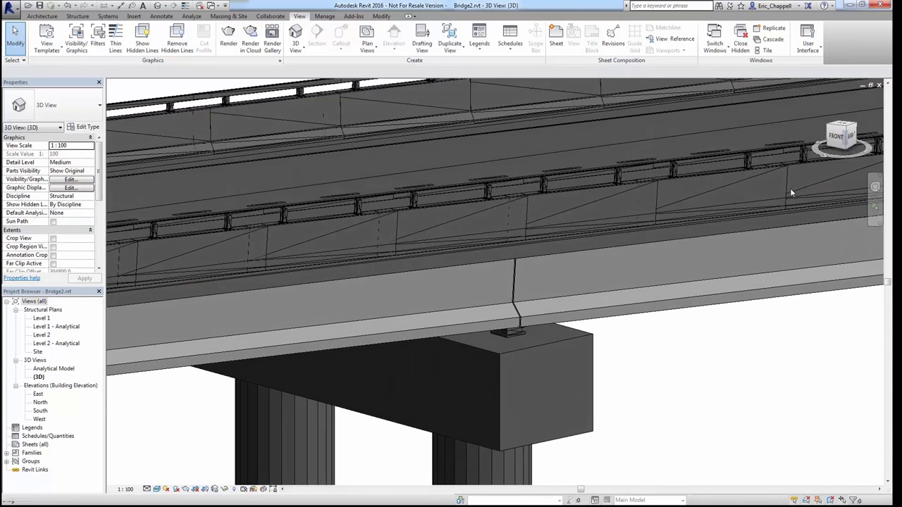
Inspect the girder, pier and bearing pad as separate elements by selecting each one in turn.
left_click(625, 292)
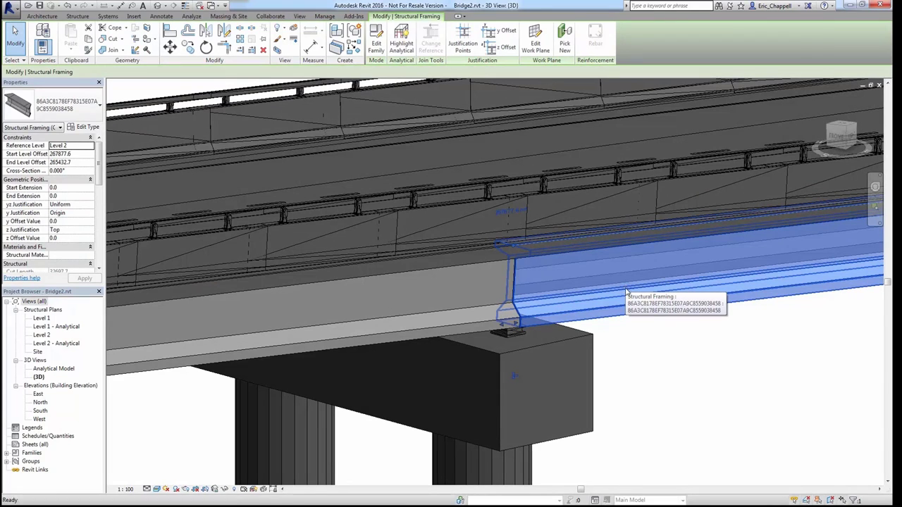
key("Escape")
left_click(557, 346)
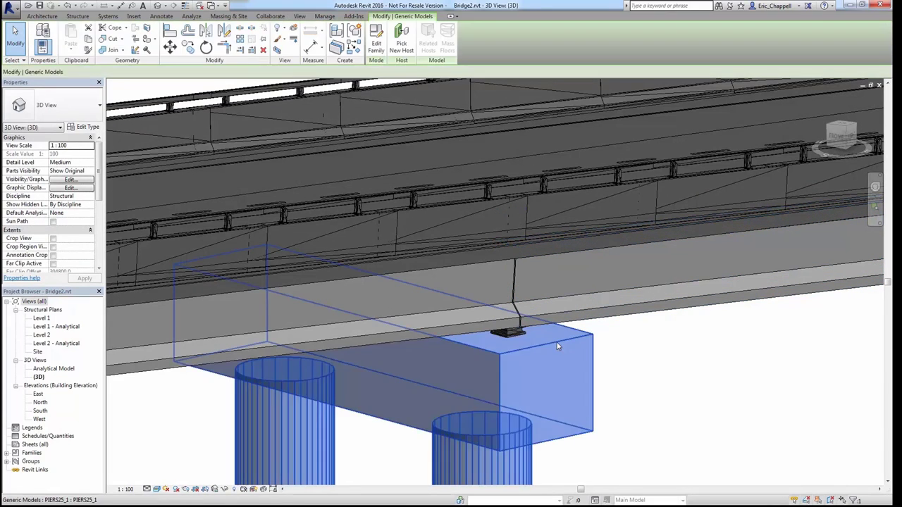
key("Escape")
left_click(513, 336)
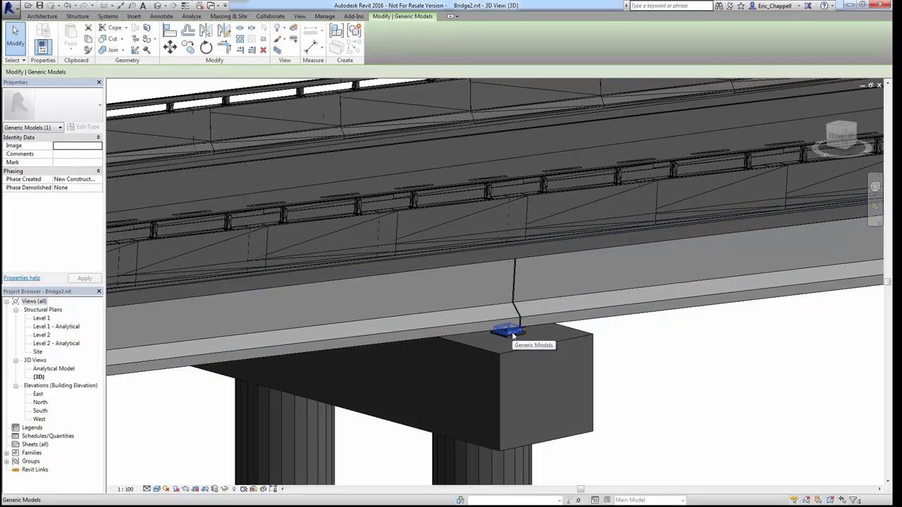
key("Escape")
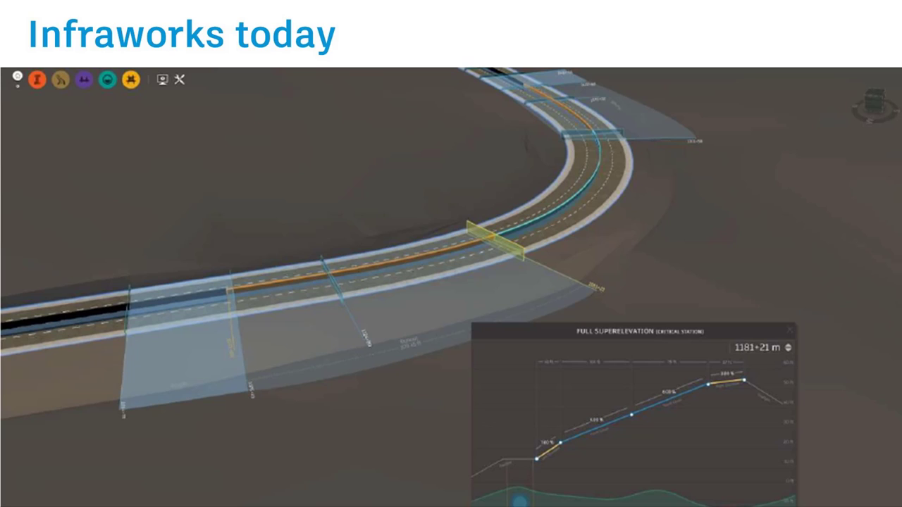
key("Right")
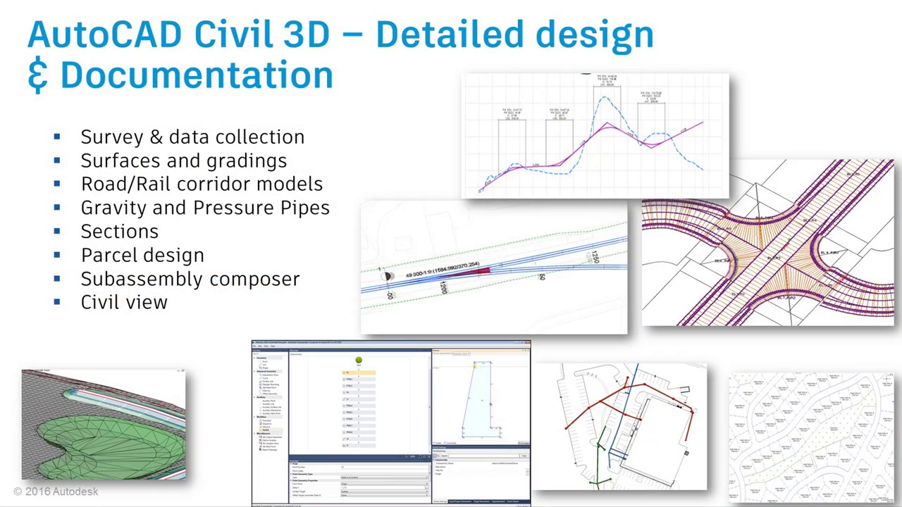